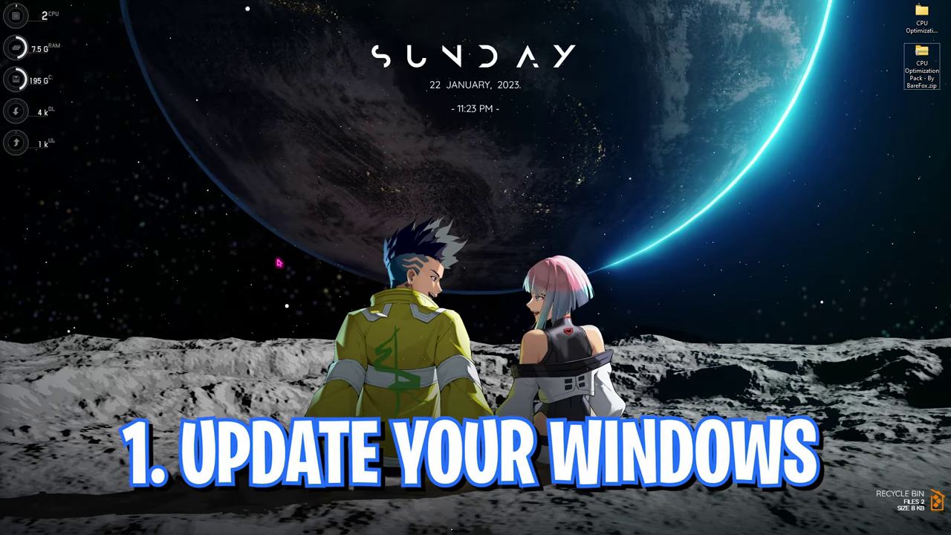
# Open Windows Update from Start search and install all available updates, including the Samsung USB update.
pyautogui.press('super')
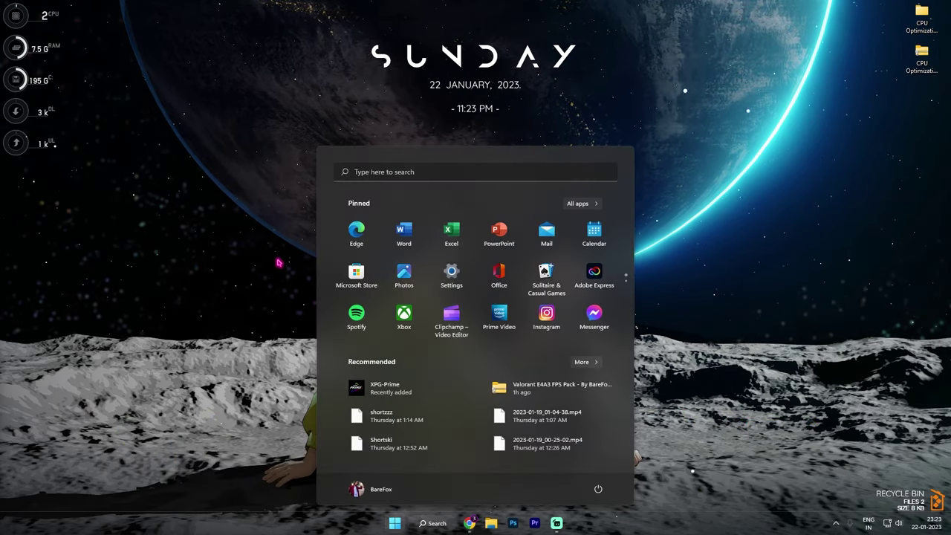
pyautogui.write('windows u')
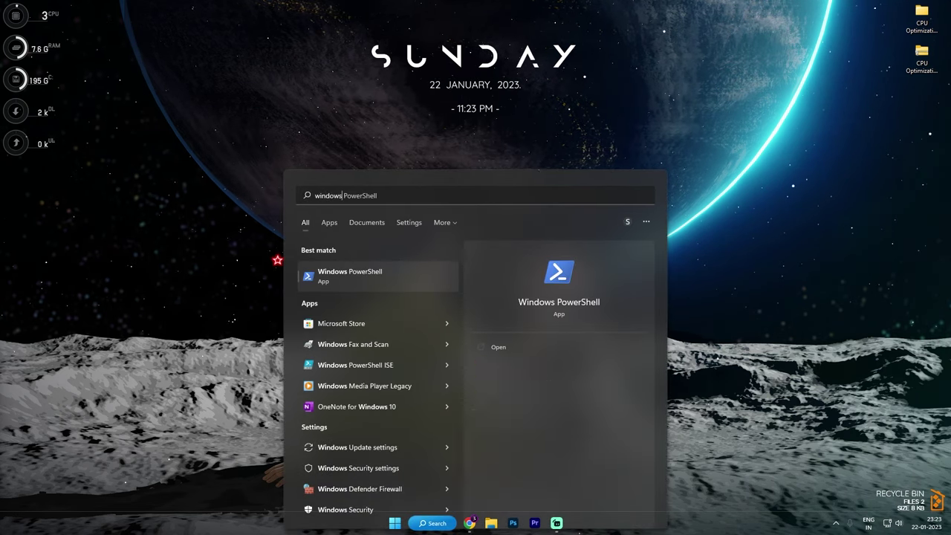
pyautogui.press('Return')
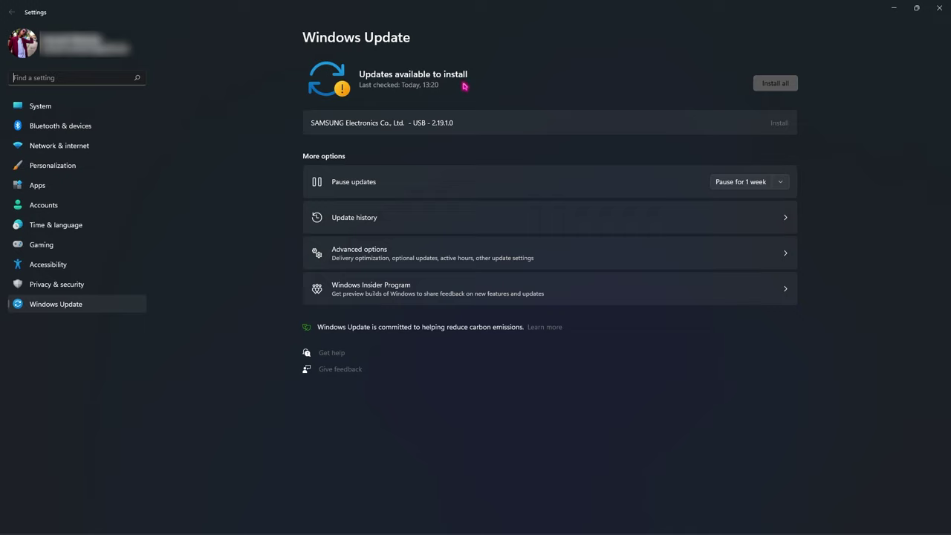
pyautogui.click(783, 87)
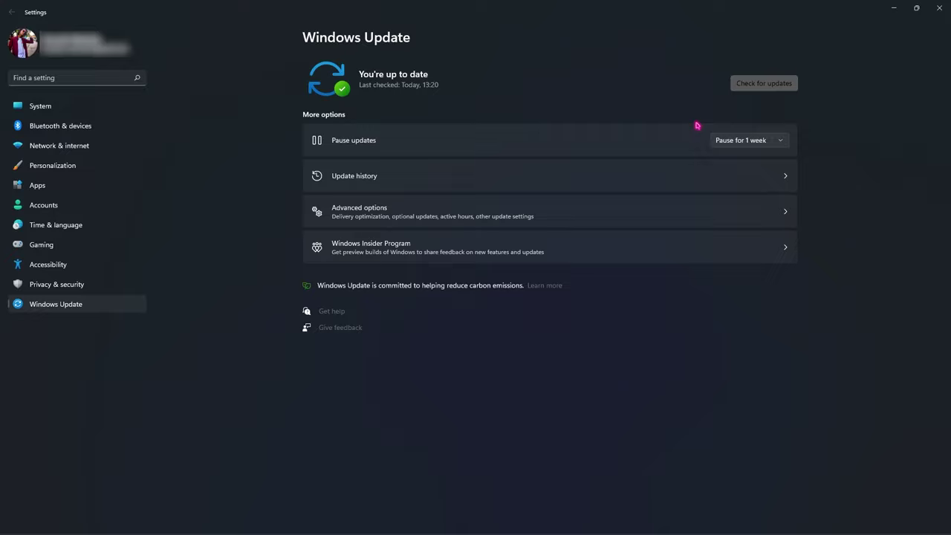
# Search Settings for 'start' and open the Startup apps page.
pyautogui.click(69, 78)
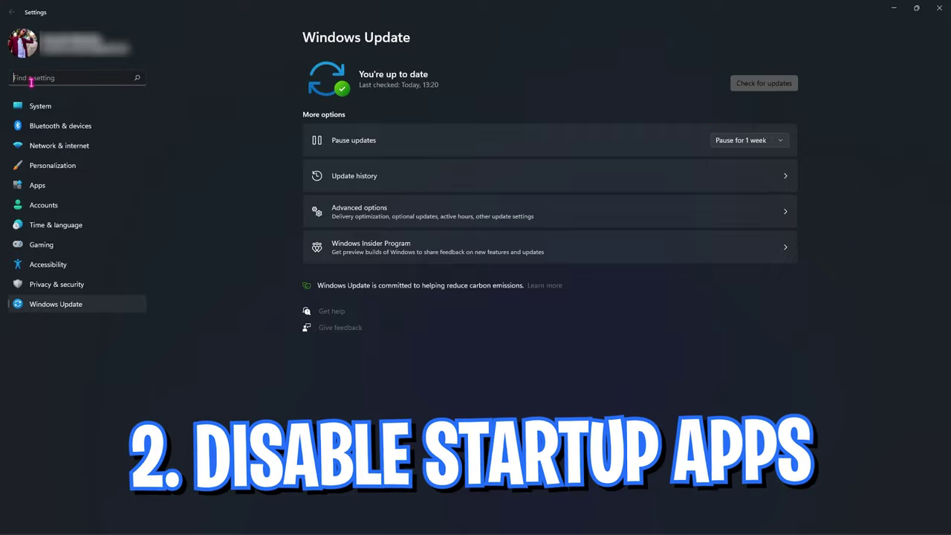
pyautogui.write('start')
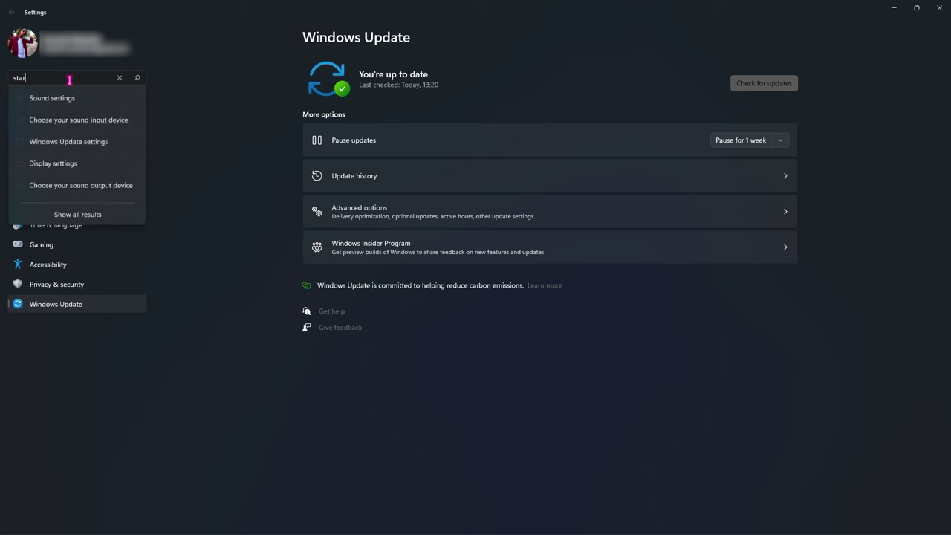
pyautogui.click(49, 98)
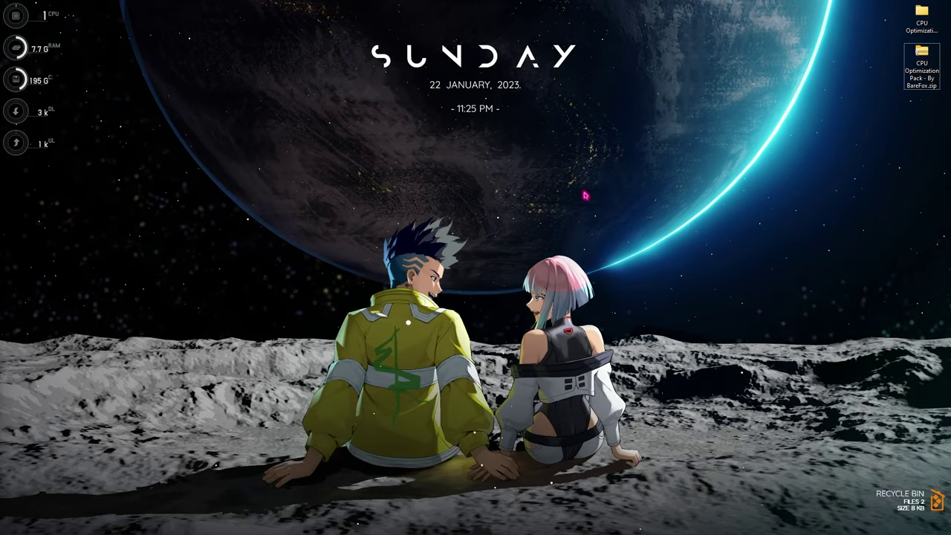
# Open Performance Options from an 'adjust' search and choose Adjust for best performance.
pyautogui.press('super')
pyautogui.write('adjust')
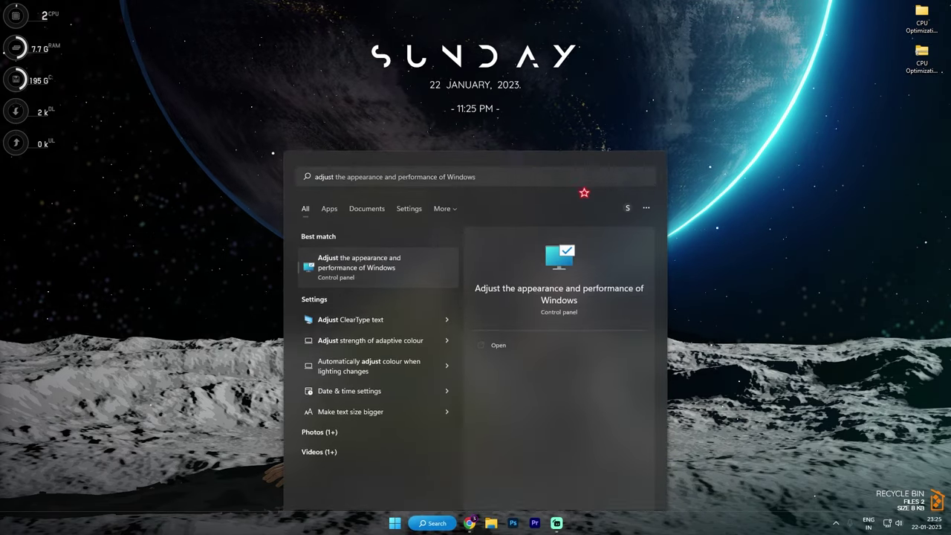
pyautogui.press('Return')
pyautogui.moveTo(143, 24); pyautogui.dragTo(191, 55)
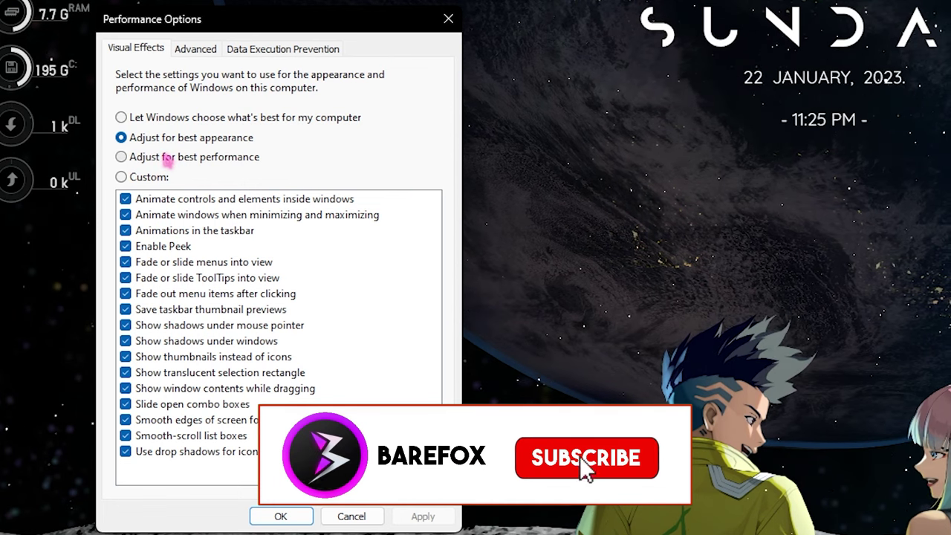
pyautogui.click(168, 158)
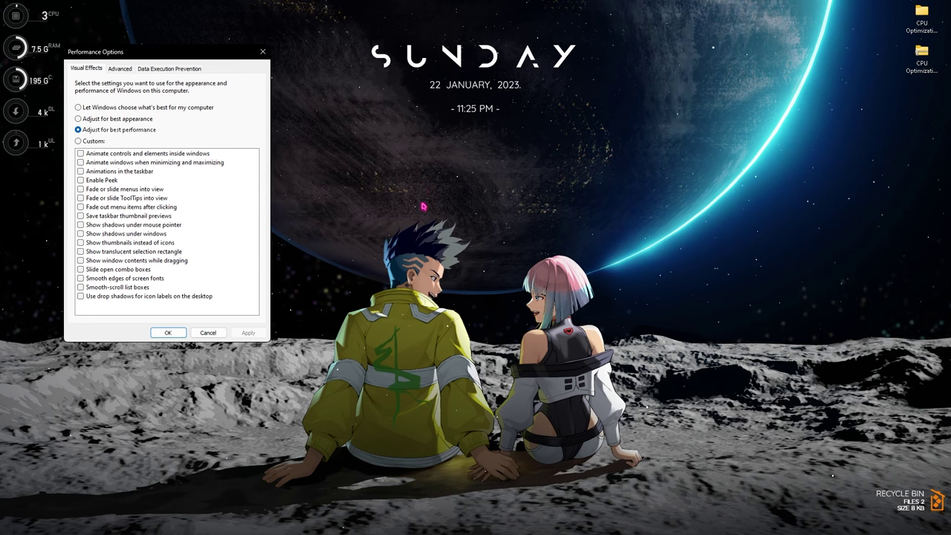
# Re-enable thumbnails and smooth edges of screen fonts, then apply and close Performance Options.
pyautogui.moveTo(853, 46); pyautogui.dragTo(754, 121)
pyautogui.moveTo(749, 59); pyautogui.dragTo(552, 327)
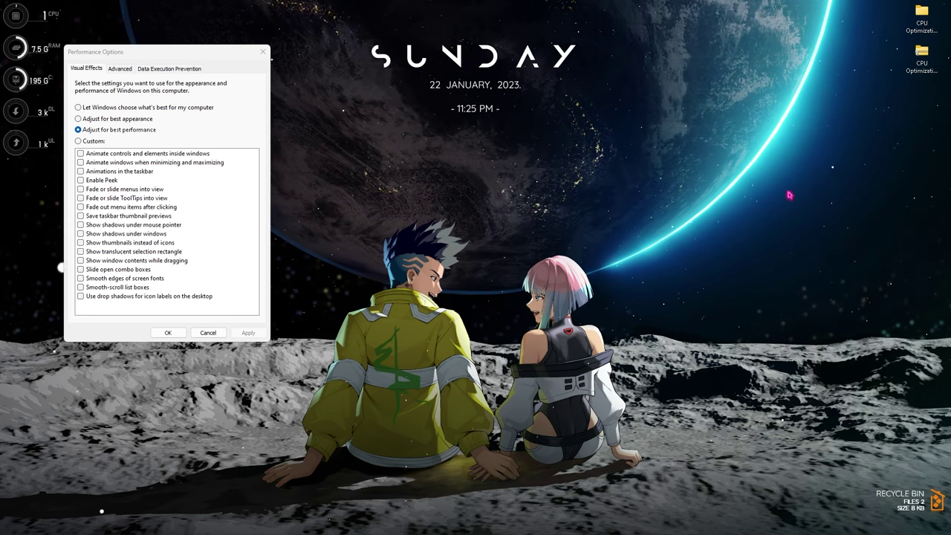
pyautogui.moveTo(610, 532)
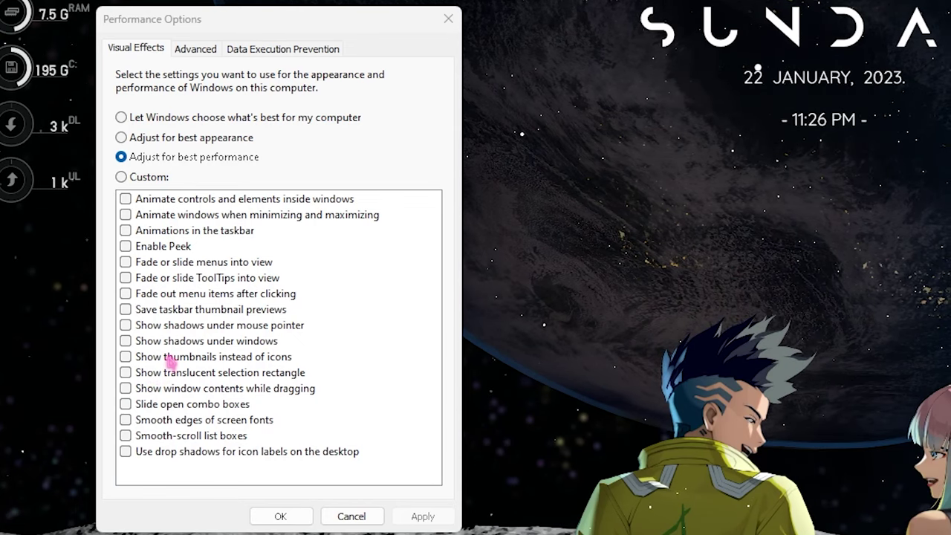
pyautogui.click(105, 243)
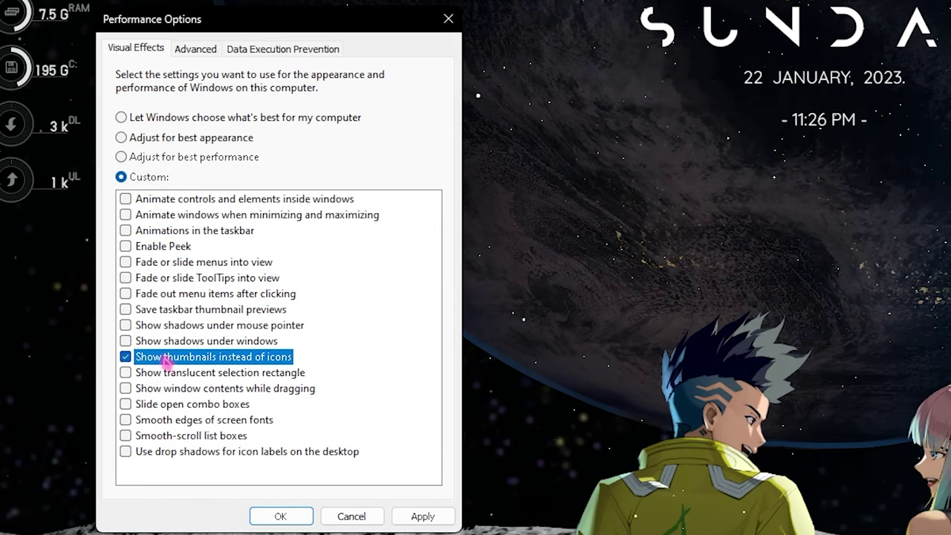
pyautogui.click(165, 422)
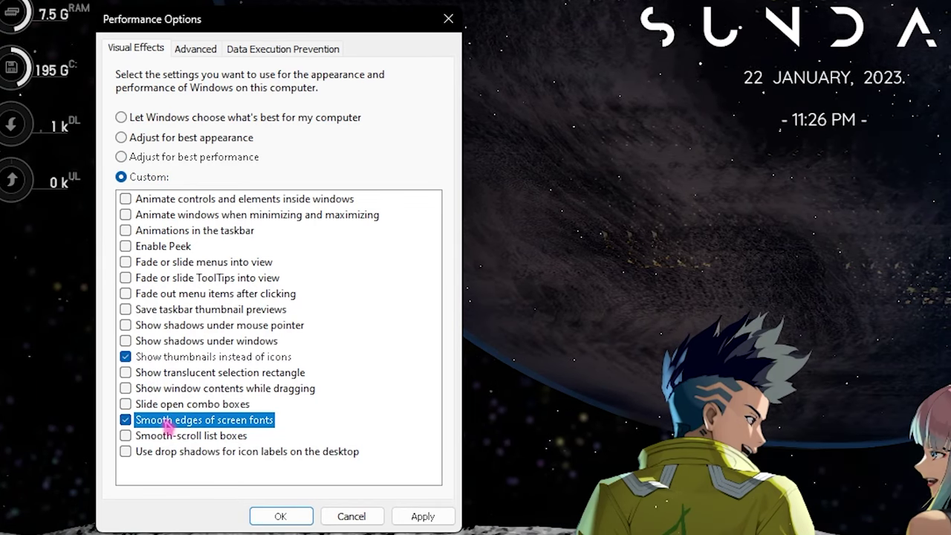
pyautogui.click(421, 516)
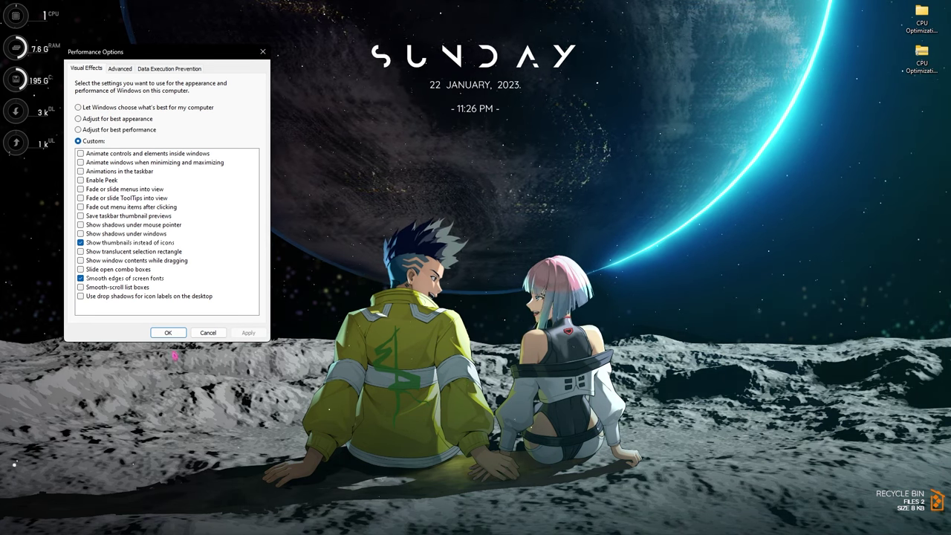
pyautogui.click(170, 332)
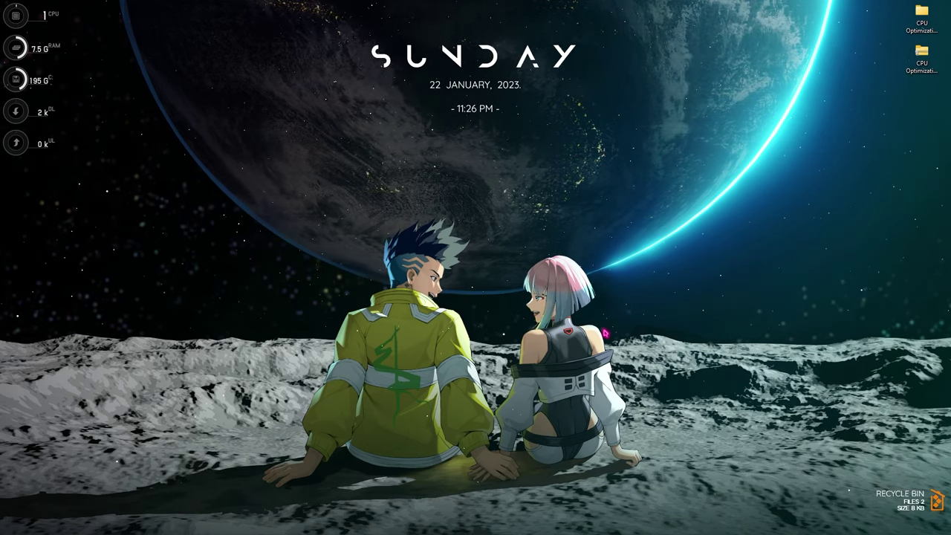
# Set the boot Number of processors to 24 in System Configuration, apply, and close it.
pyautogui.press('super')
pyautogui.write('system Configuration')
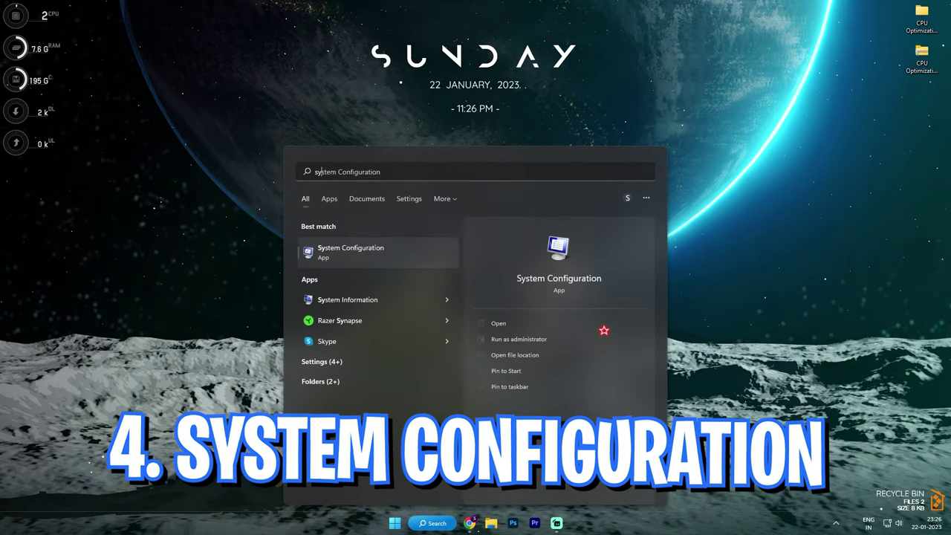
pyautogui.press('Return')
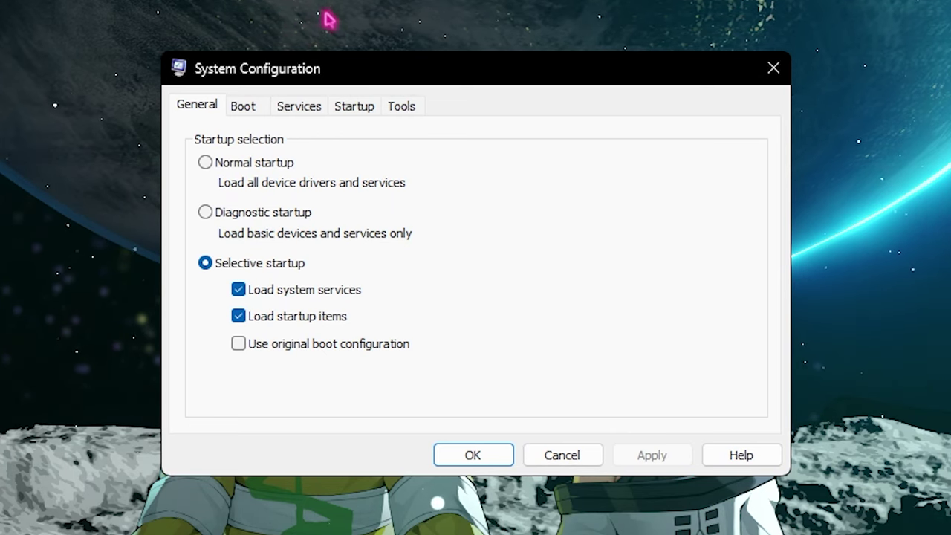
pyautogui.click(251, 109)
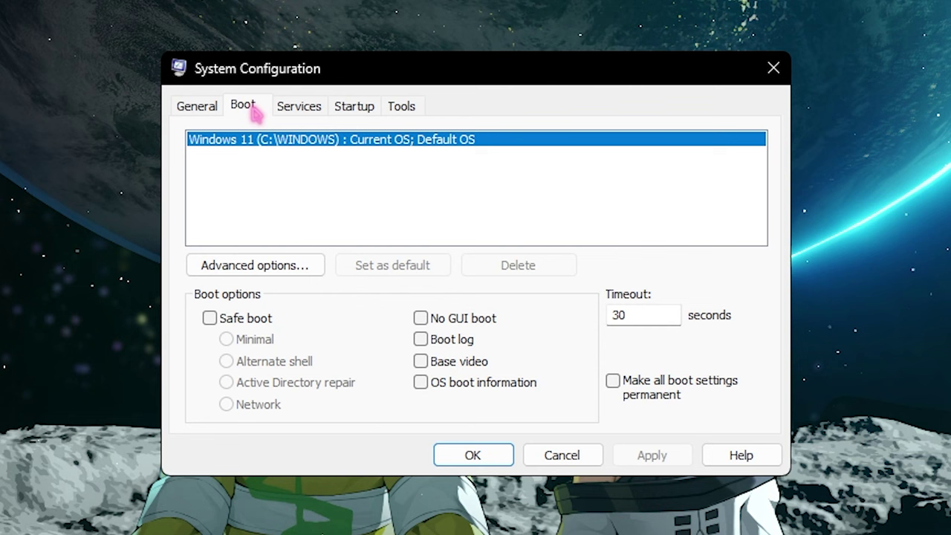
pyautogui.click(265, 265)
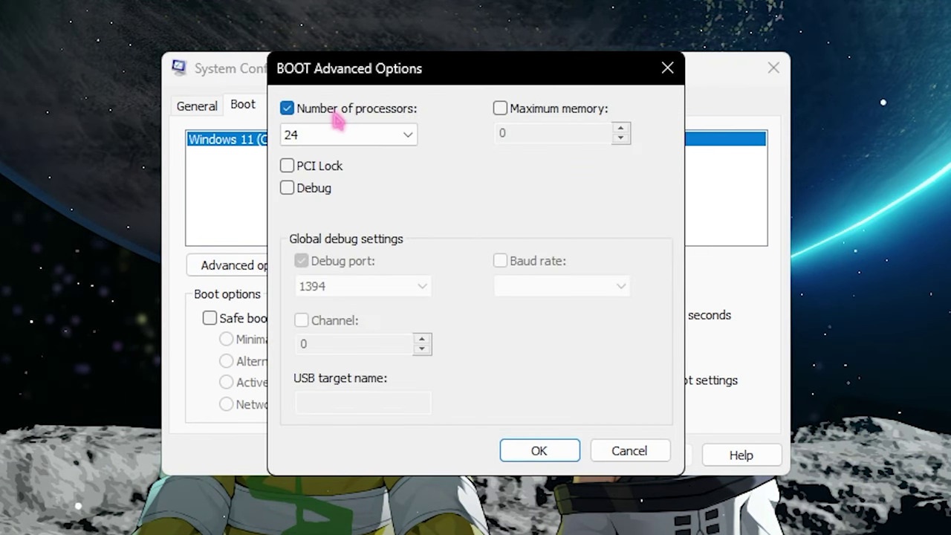
pyautogui.click(348, 136)
pyautogui.click(316, 486)
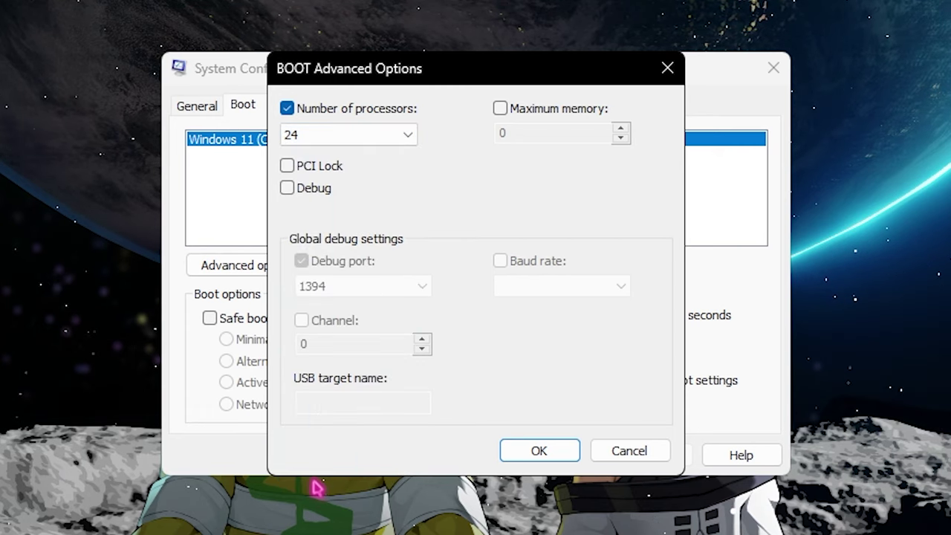
pyautogui.click(535, 454)
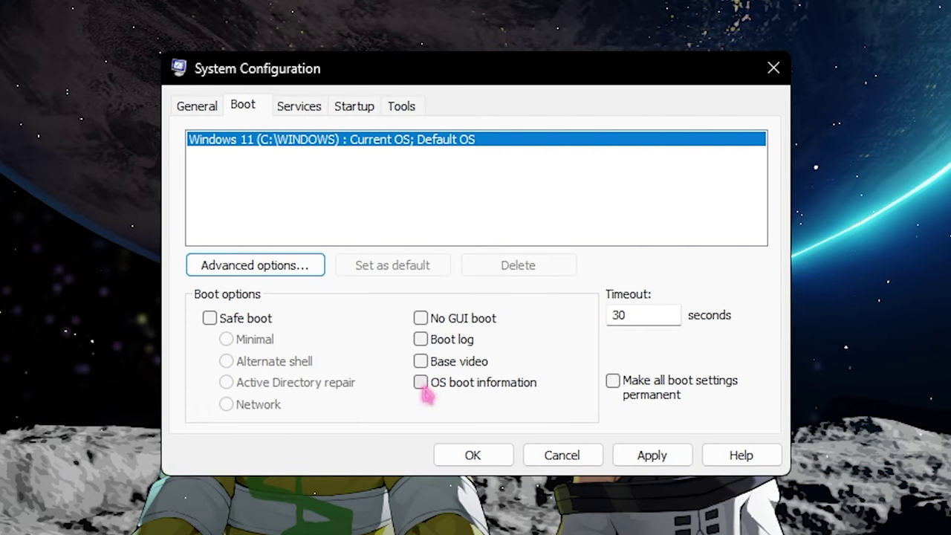
pyautogui.click(652, 456)
pyautogui.click(772, 68)
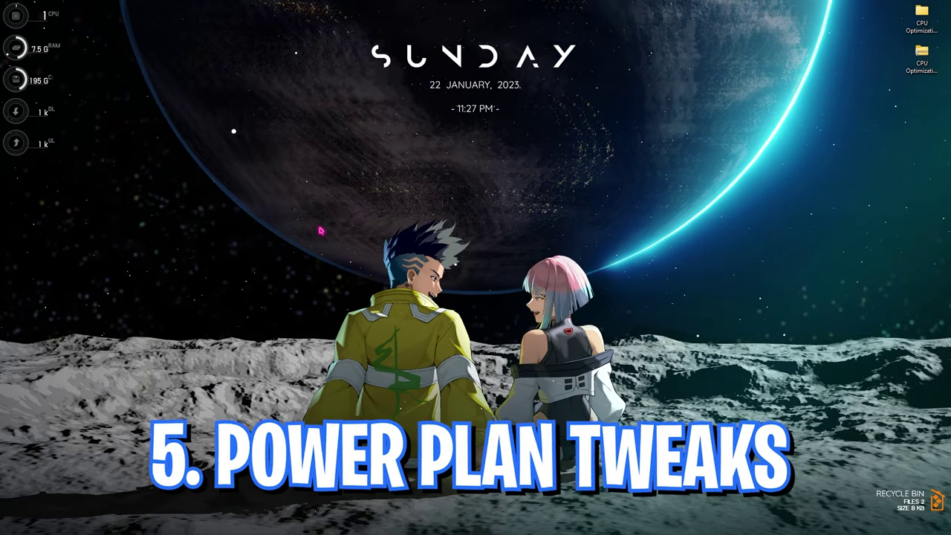
# Open Control Panel, search 'power' and go to Power Options.
pyautogui.press('super')
pyautogui.write('con')
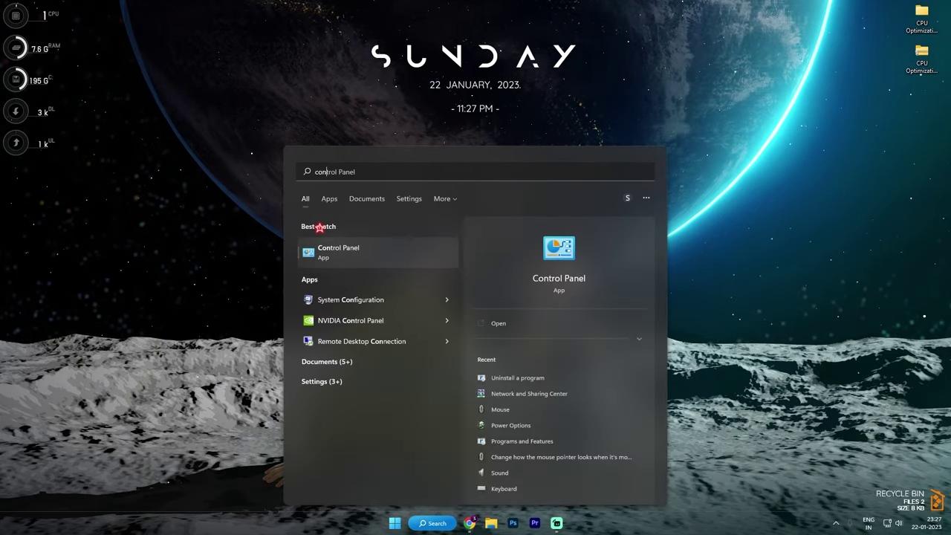
pyautogui.press('Return')
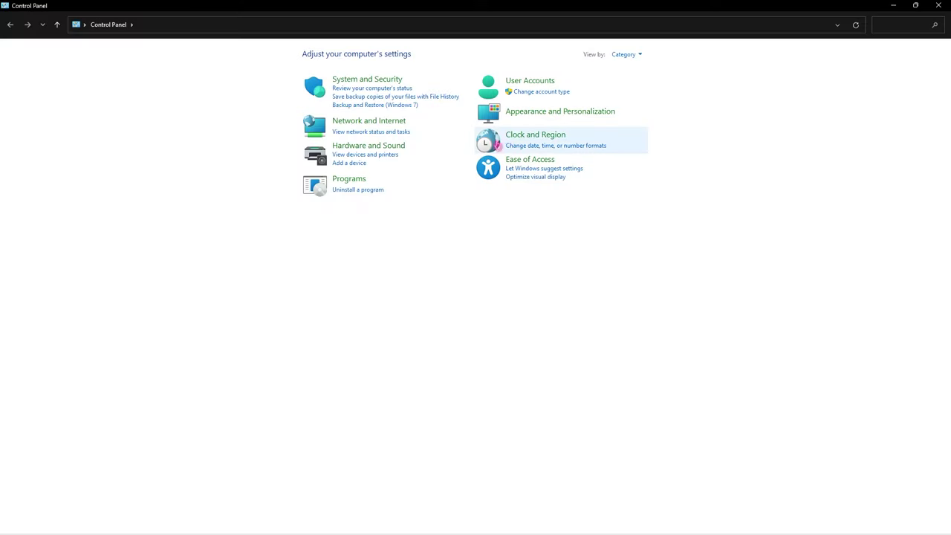
pyautogui.write('power')
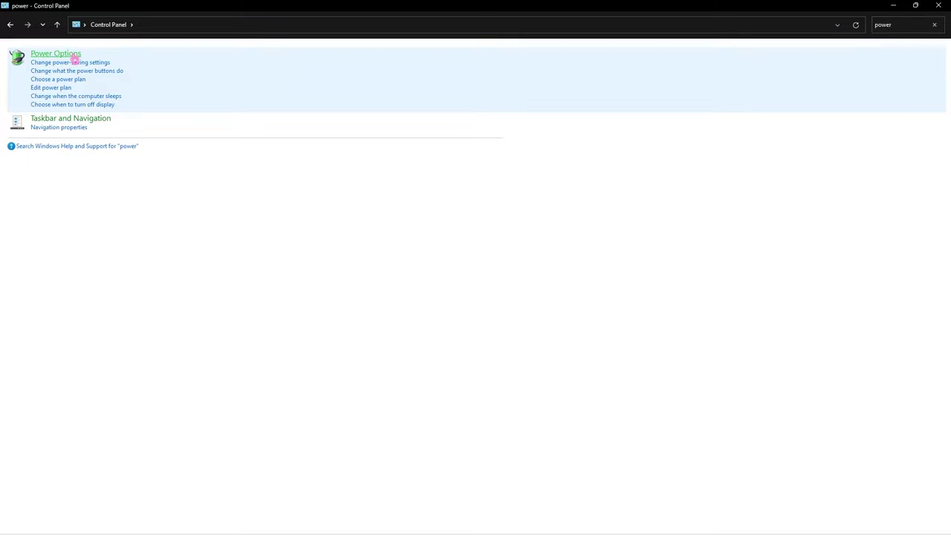
pyautogui.click(73, 56)
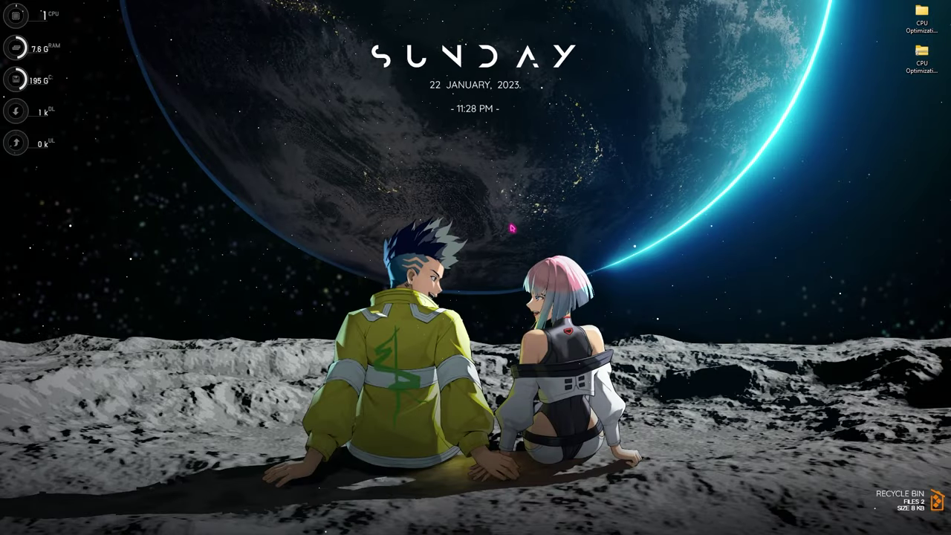
# Open Local Group Policy Editor and navigate to Administrative Templates > Windows Components > App Privacy.
pyautogui.press('super')
pyautogui.write('local')
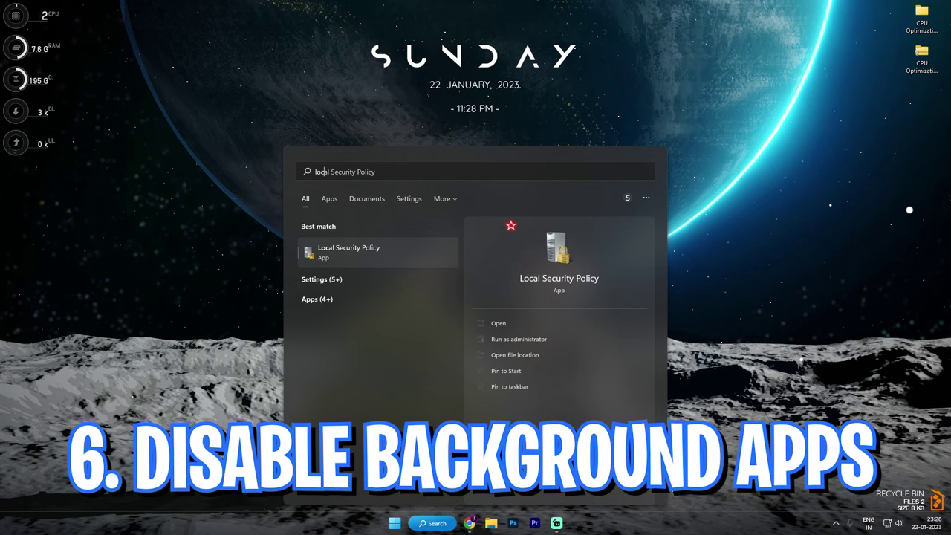
pyautogui.write(' gpe')
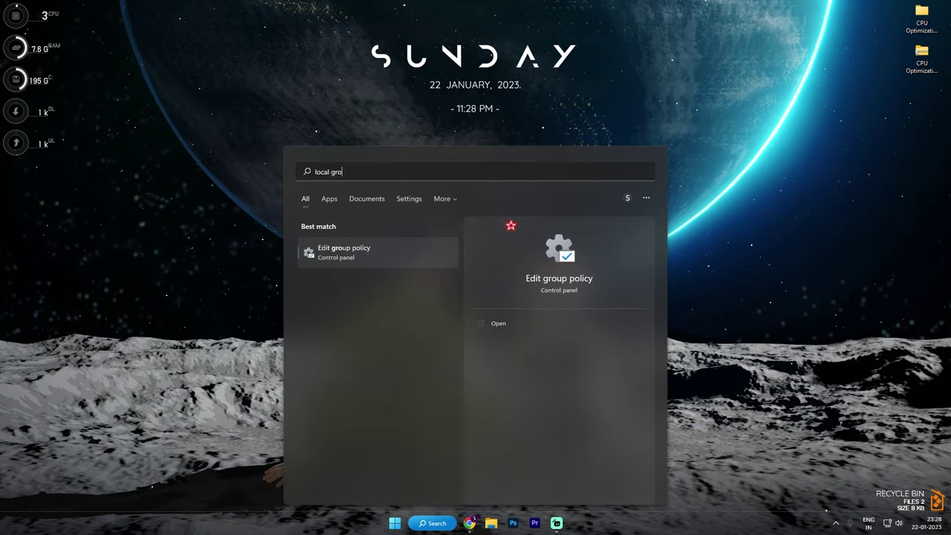
pyautogui.press('Return')
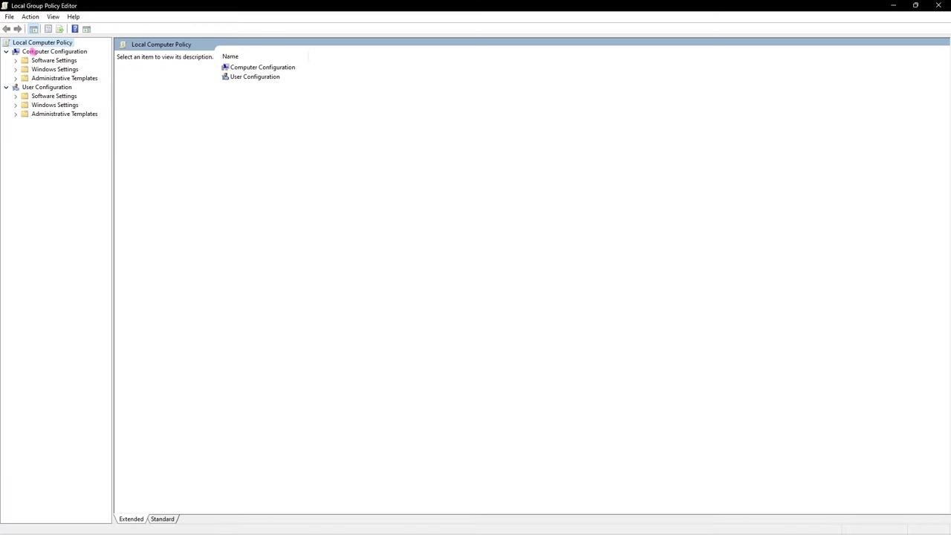
pyautogui.click(16, 78)
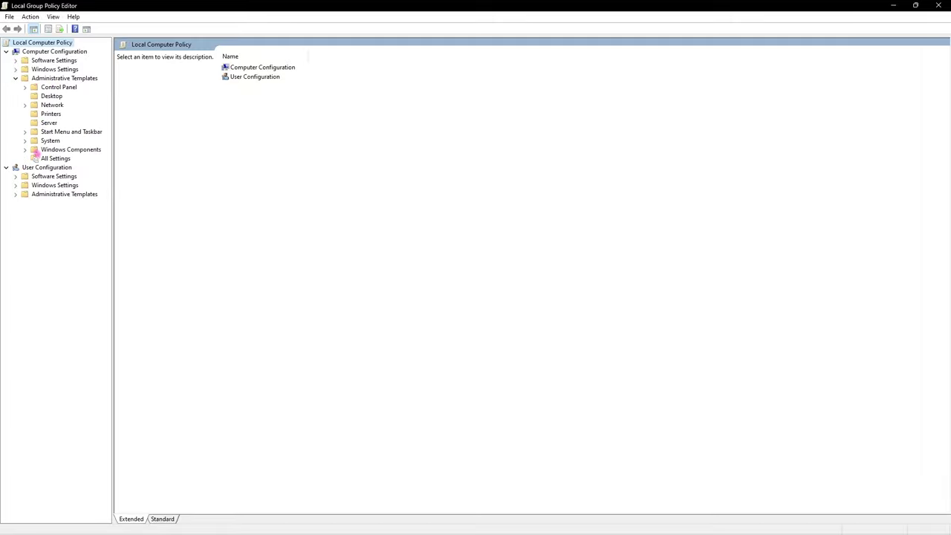
pyautogui.click(26, 149)
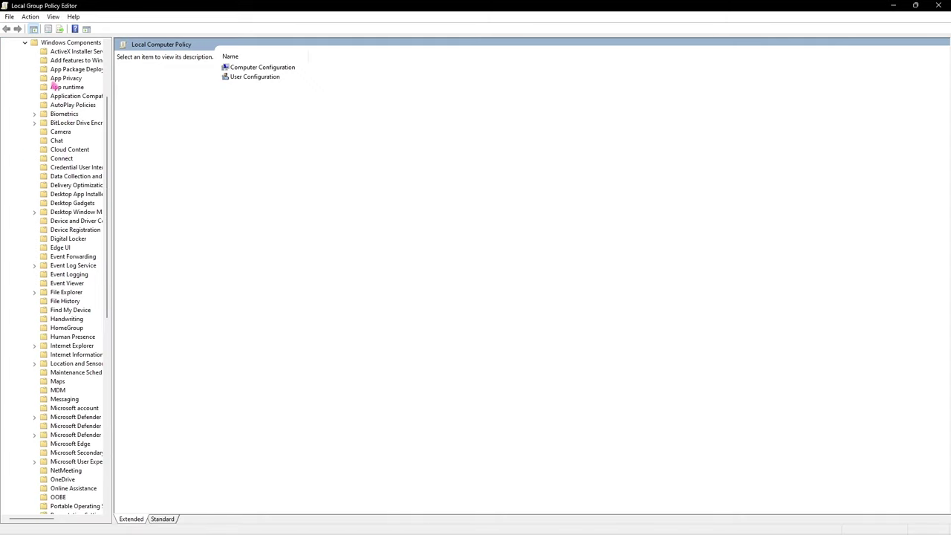
pyautogui.click(66, 79)
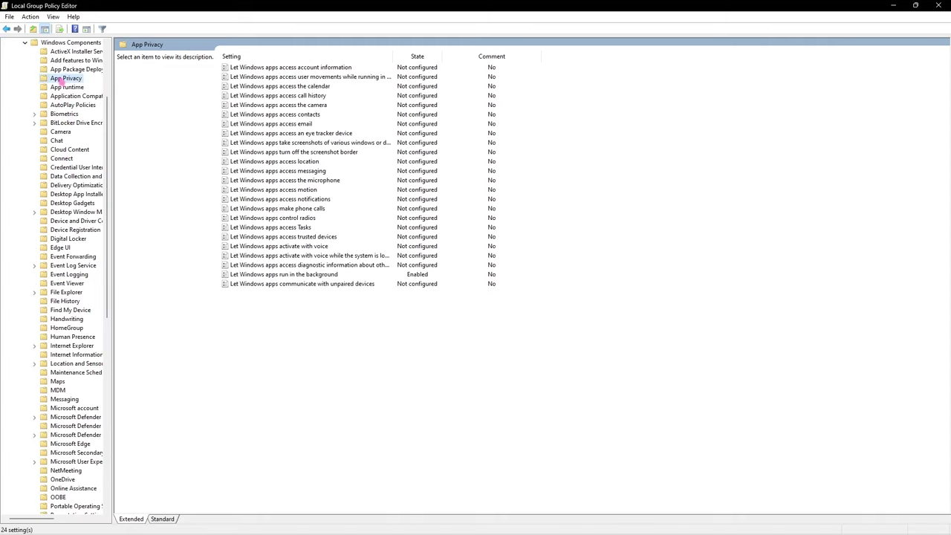
# Enable 'Let Windows apps run in the background' with Force Deny as the default for all apps.
pyautogui.click(272, 276)
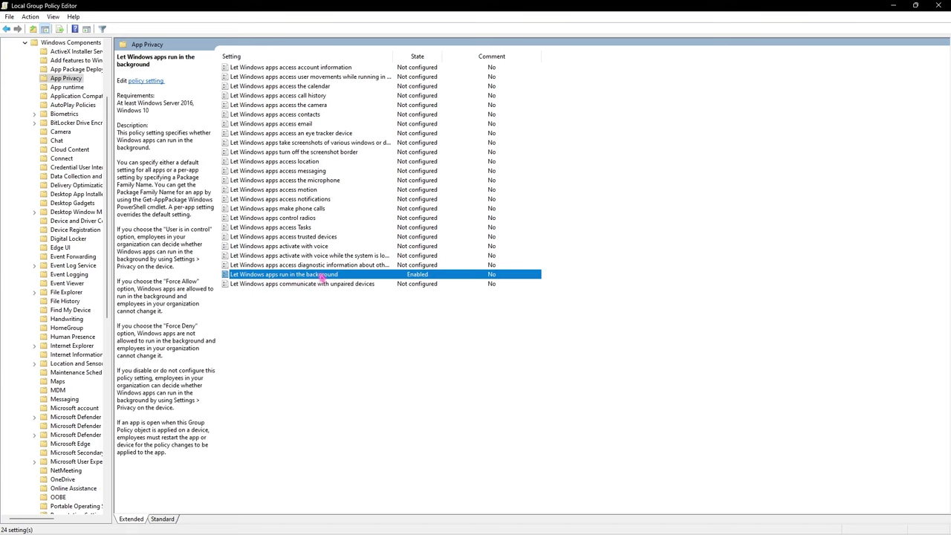
pyautogui.doubleClick(323, 276)
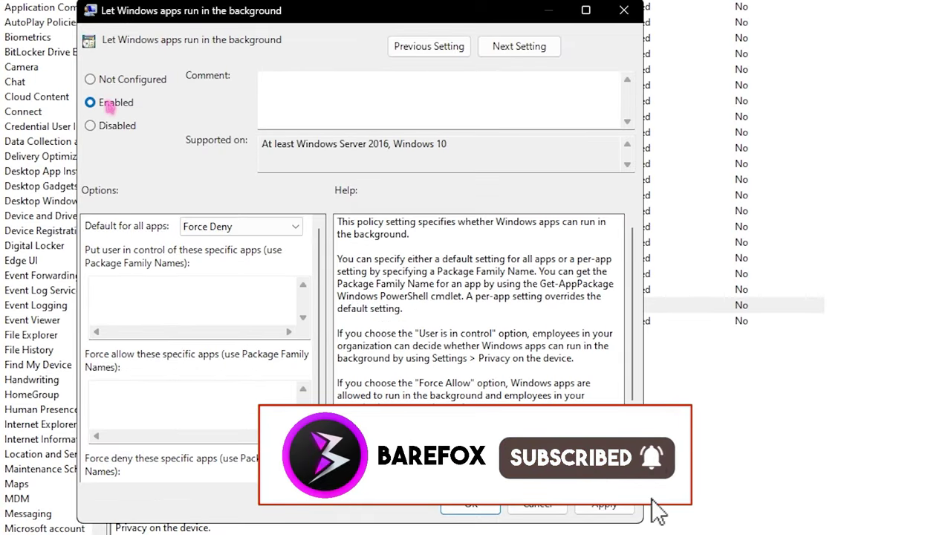
pyautogui.click(222, 227)
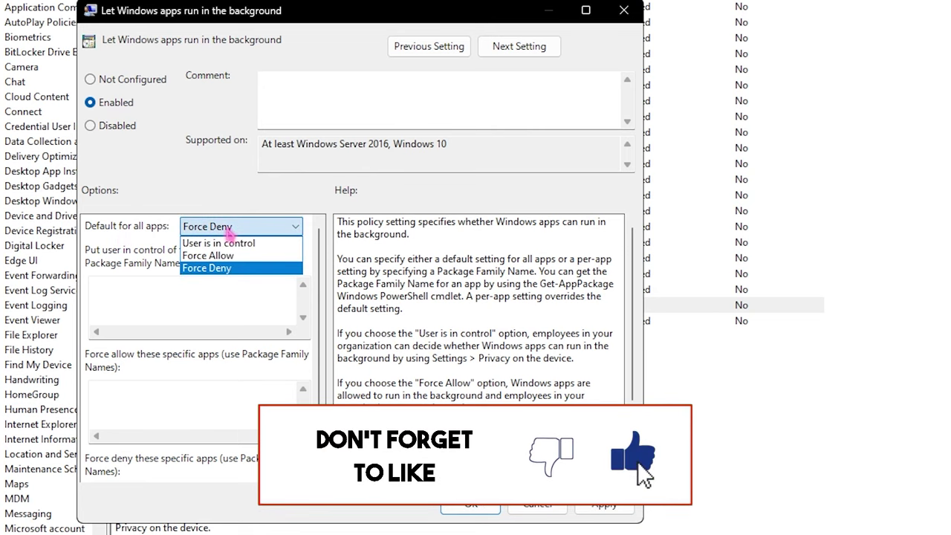
pyautogui.click(212, 271)
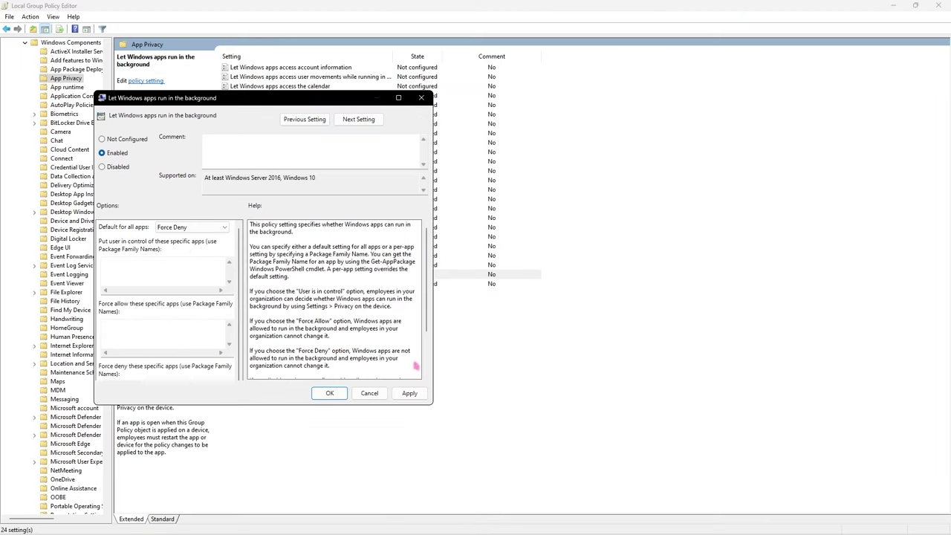
pyautogui.click(611, 506)
pyautogui.click(421, 97)
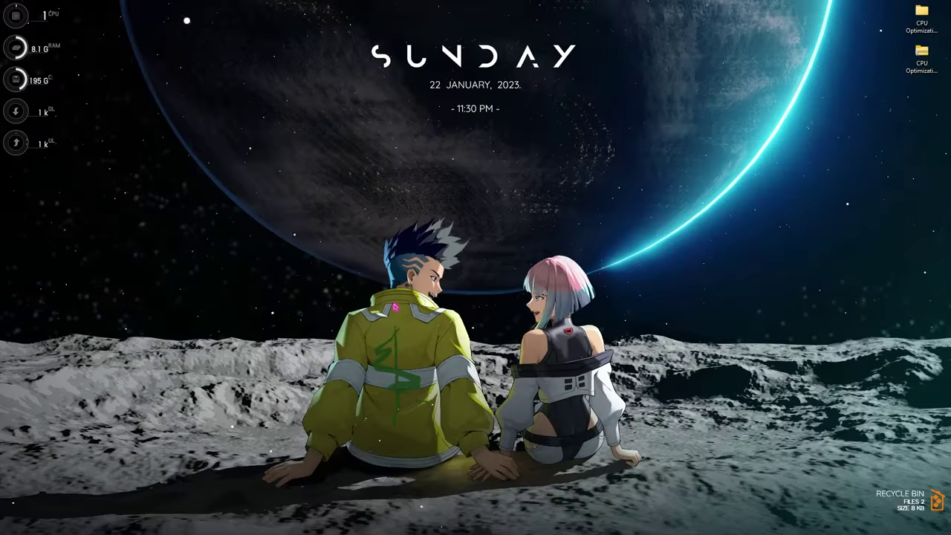
# Create a restore point named 'Windows' for Local Disk (C:) and close System Properties.
pyautogui.press('super')
pyautogui.write('create a restore point')
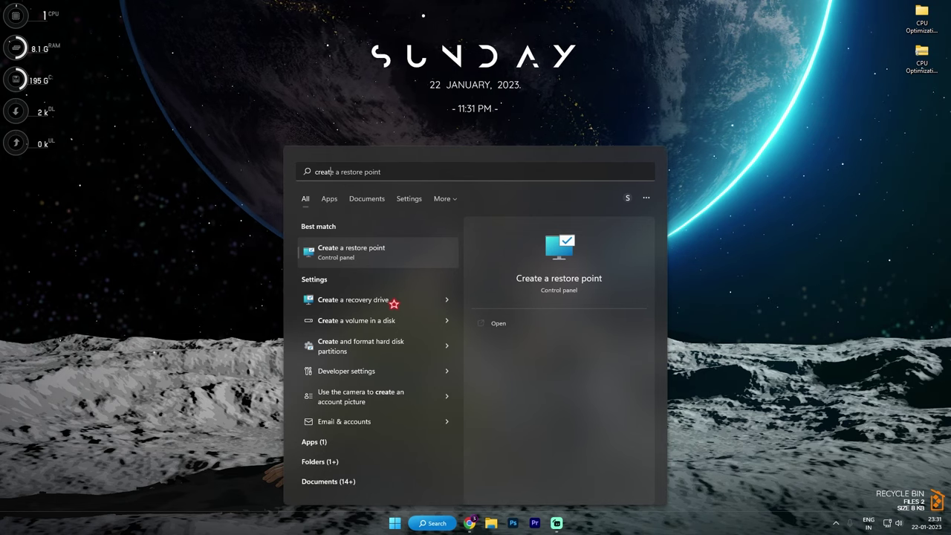
pyautogui.press('Return')
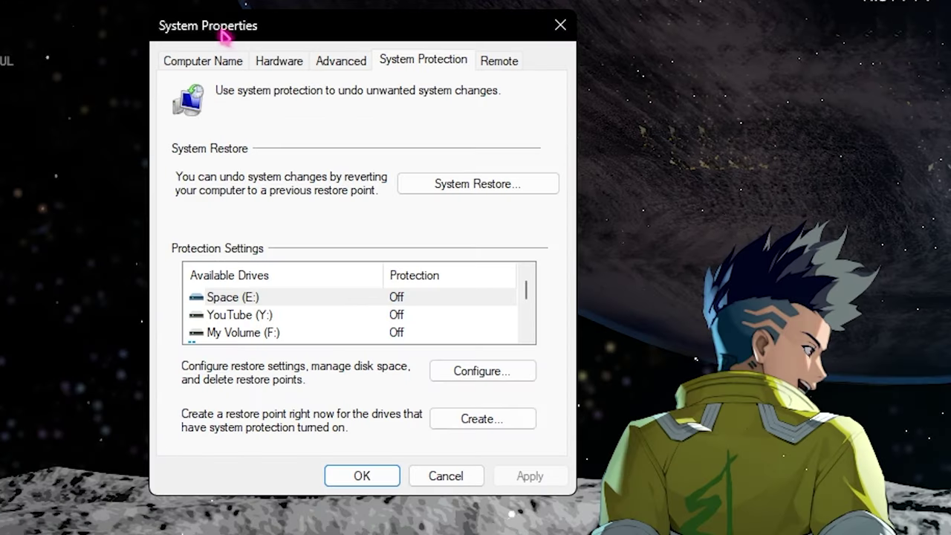
pyautogui.scroll(-1, 253, 320)
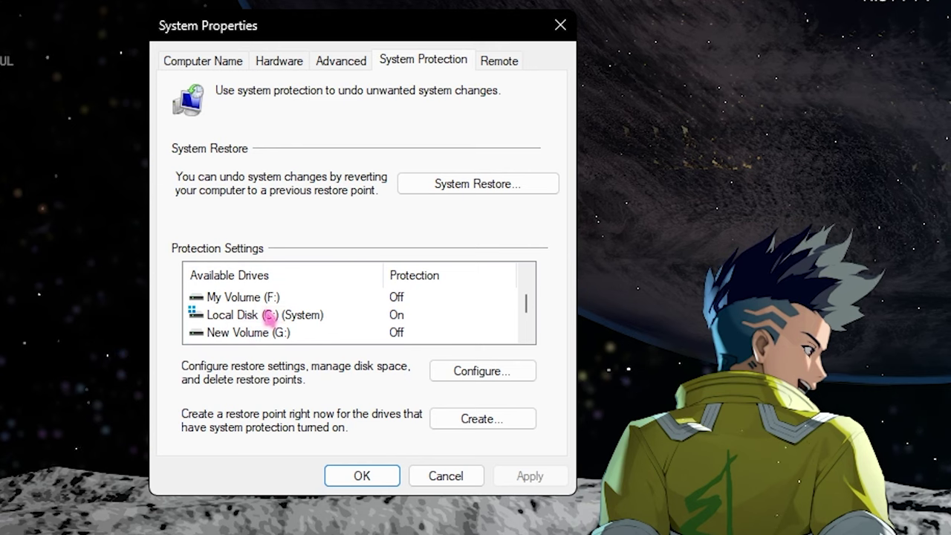
pyautogui.click(230, 316)
pyautogui.click(459, 415)
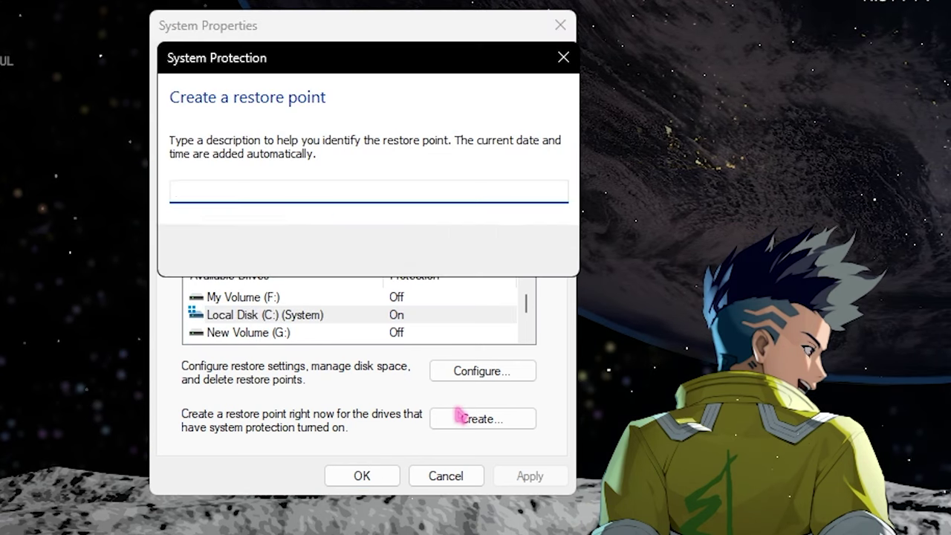
pyautogui.write('Windows')
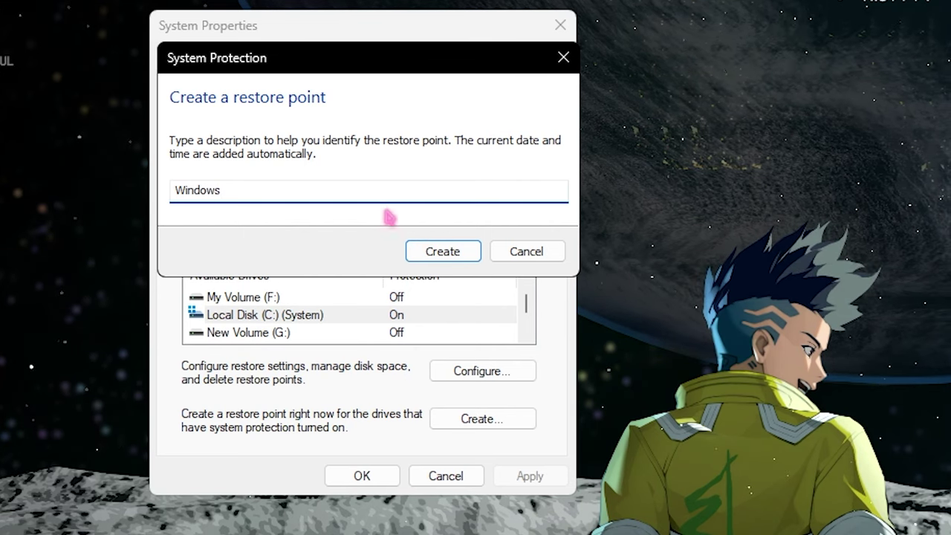
pyautogui.click(435, 250)
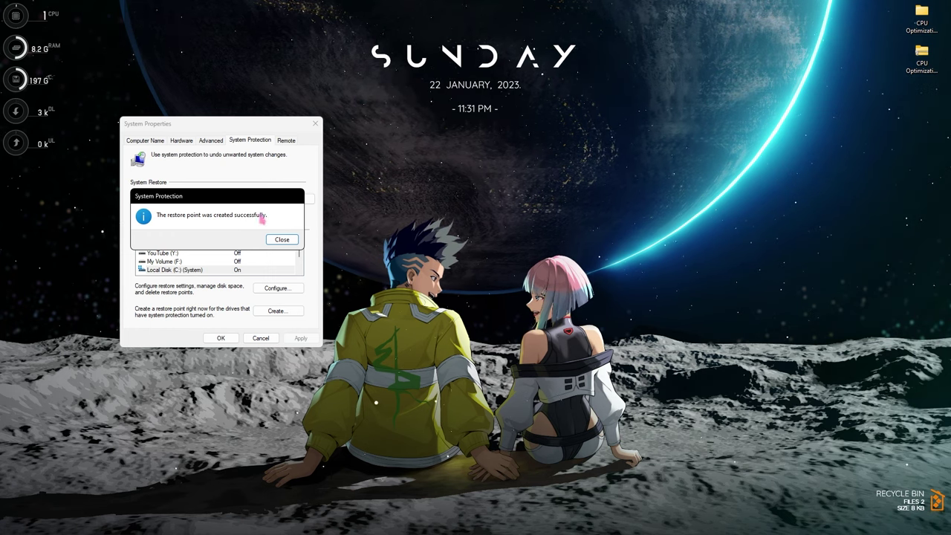
pyautogui.click(281, 239)
pyautogui.click(316, 124)
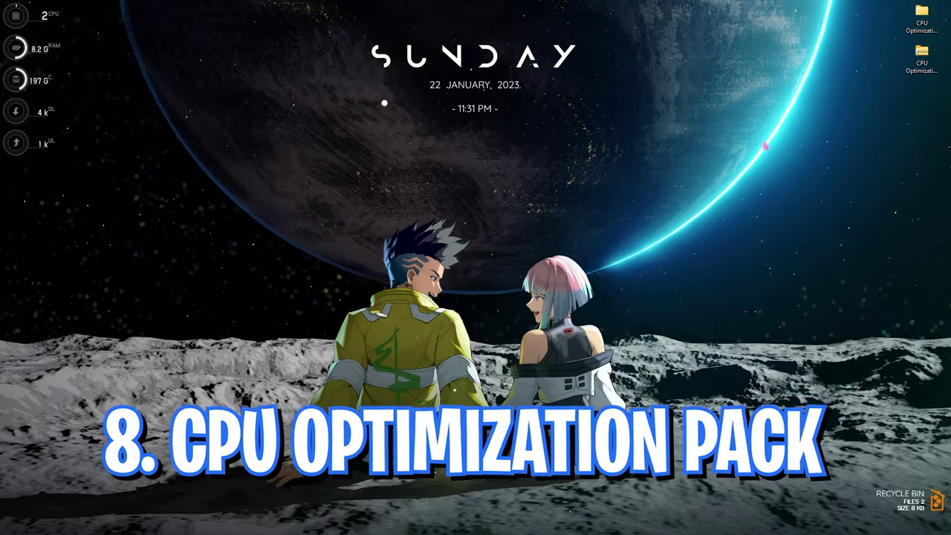
# Browse the CPU Optimization Pack - By BareFox folder, selecting CPU Optimization, CPU Priority and Cleanup.
pyautogui.moveTo(605, 201); pyautogui.dragTo(941, 7)
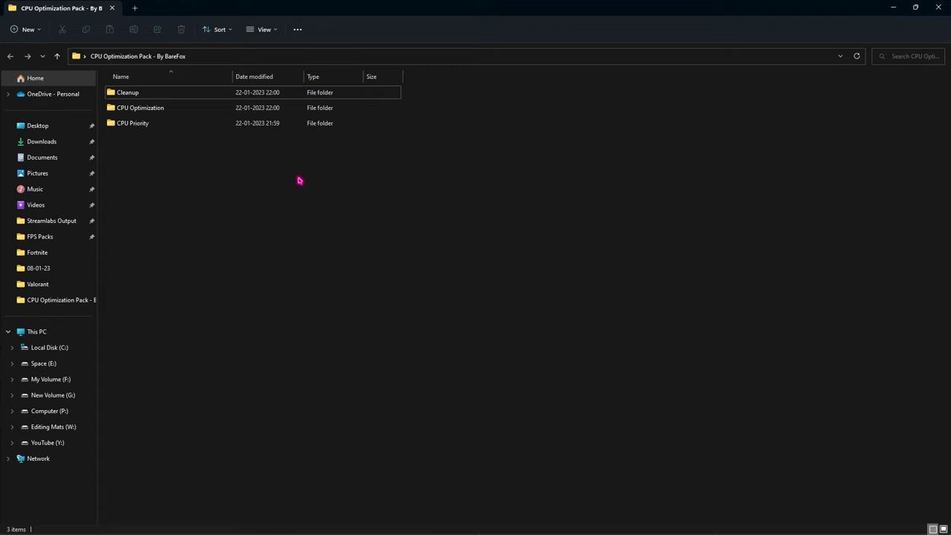
pyautogui.click(151, 109)
pyautogui.click(138, 125)
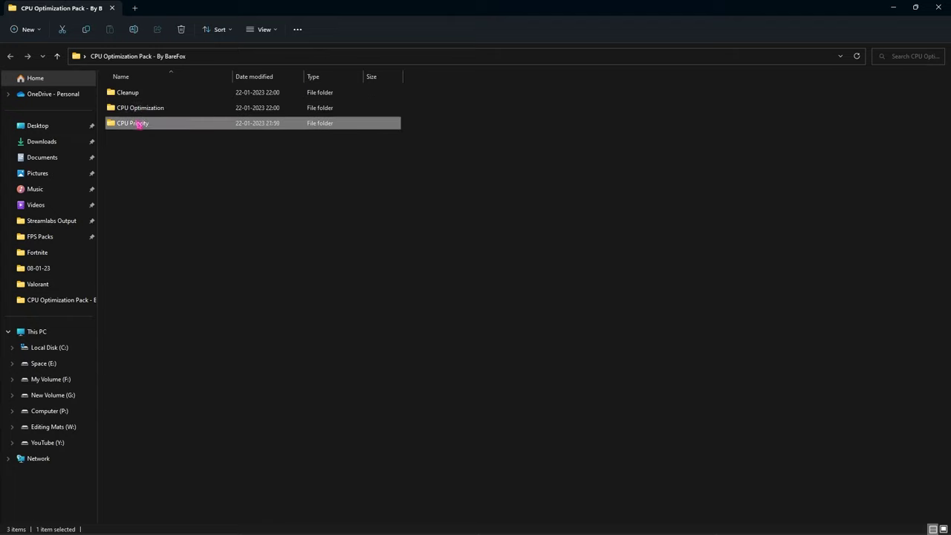
pyautogui.click(131, 95)
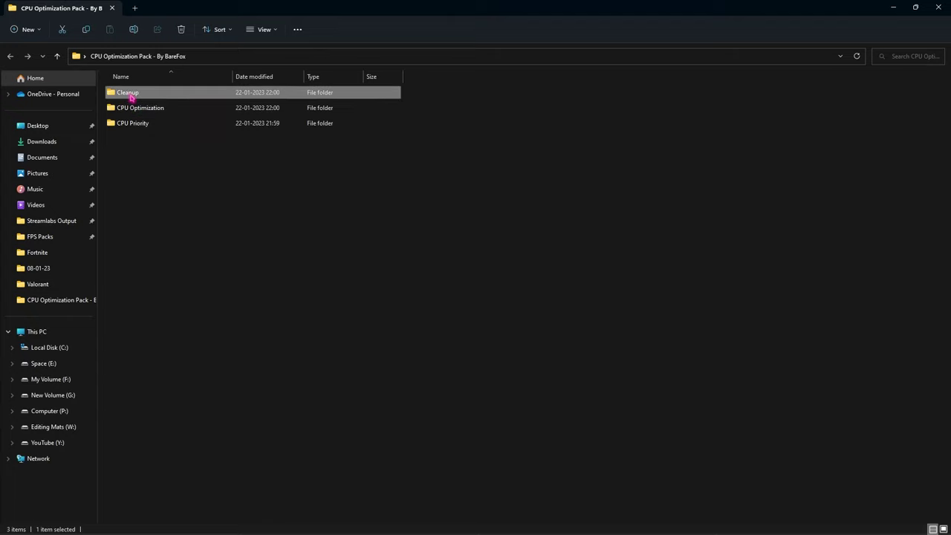
# Run Cleanup's Clean Temporary Files.bat as administrator to delete temp files, then return to the pack folder.
pyautogui.doubleClick(149, 95)
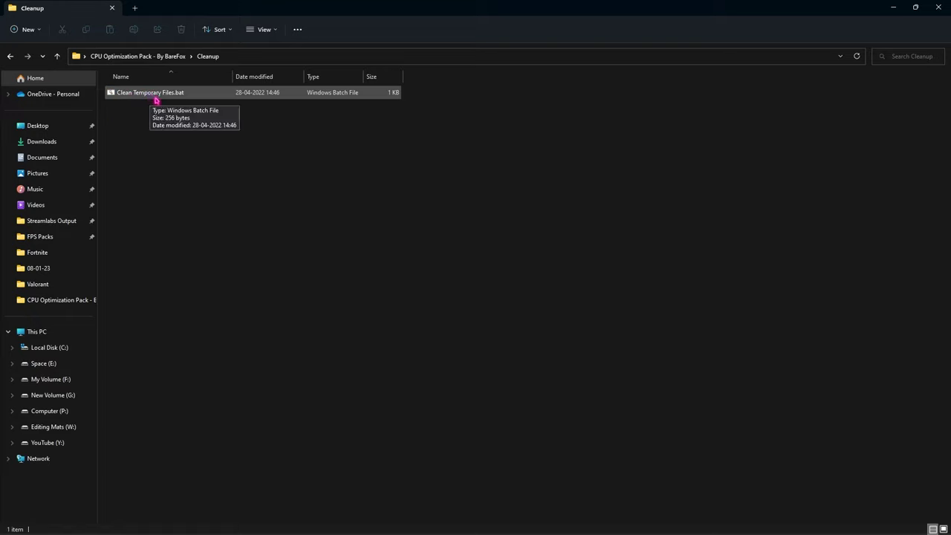
pyautogui.rightClick(156, 100)
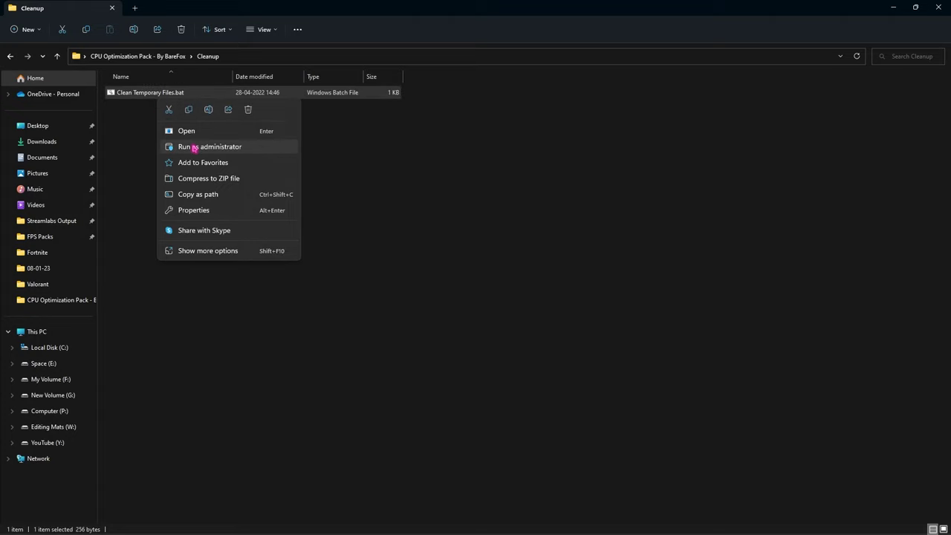
pyautogui.click(193, 147)
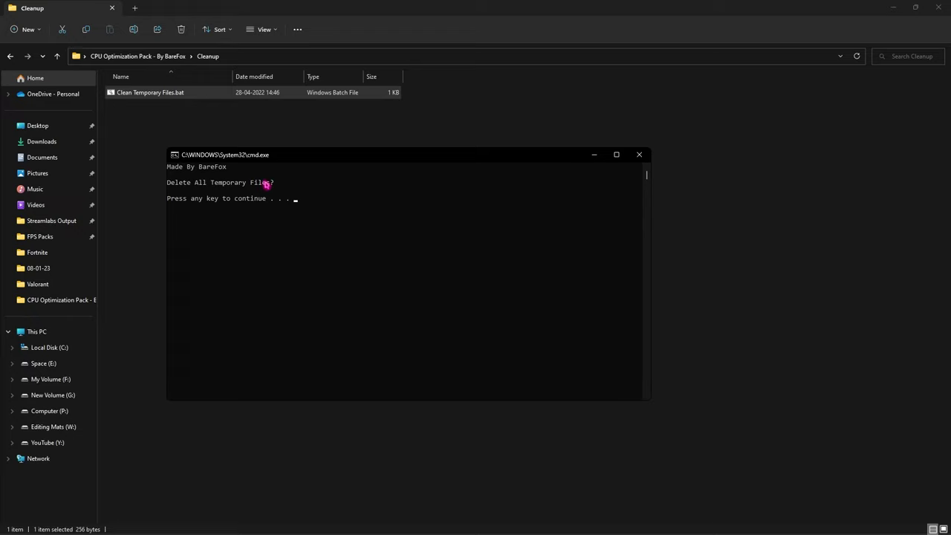
pyautogui.press('Return')
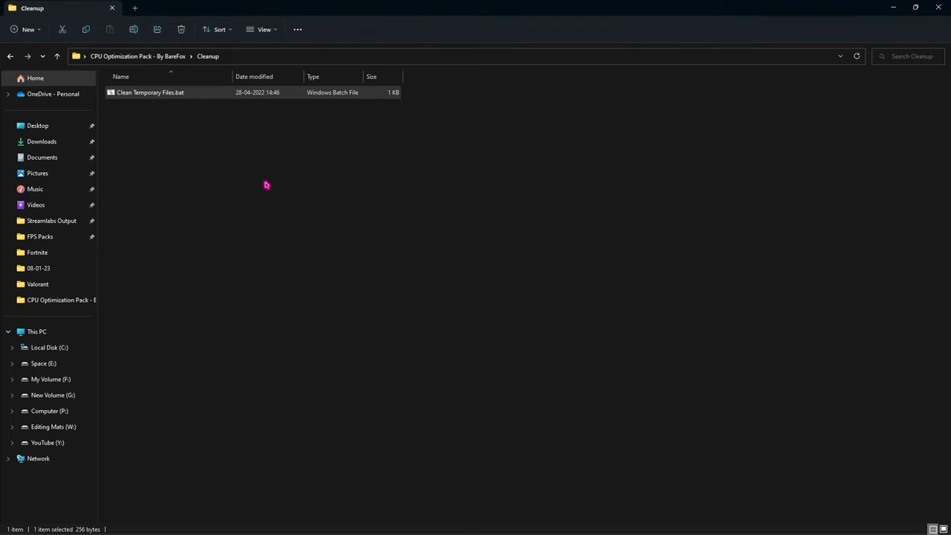
pyautogui.click(125, 57)
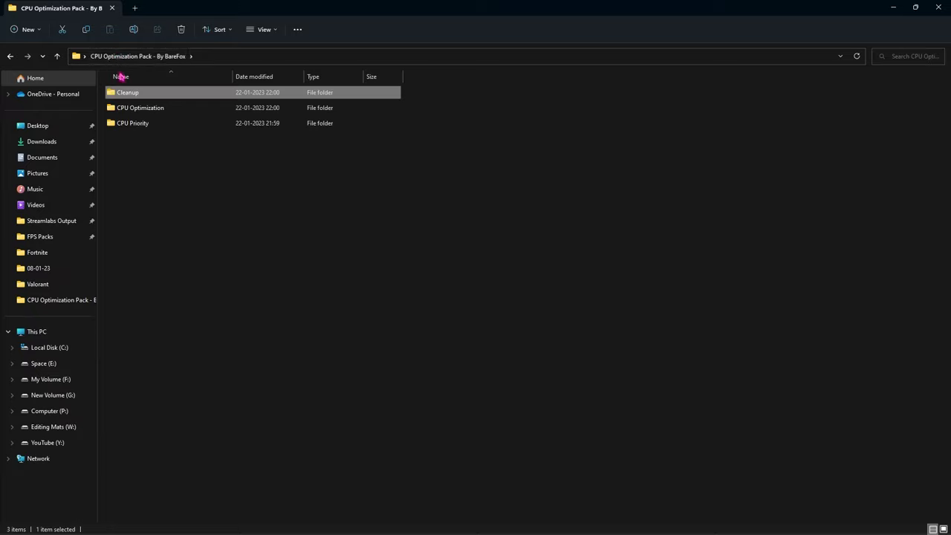
pyautogui.doubleClick(148, 110)
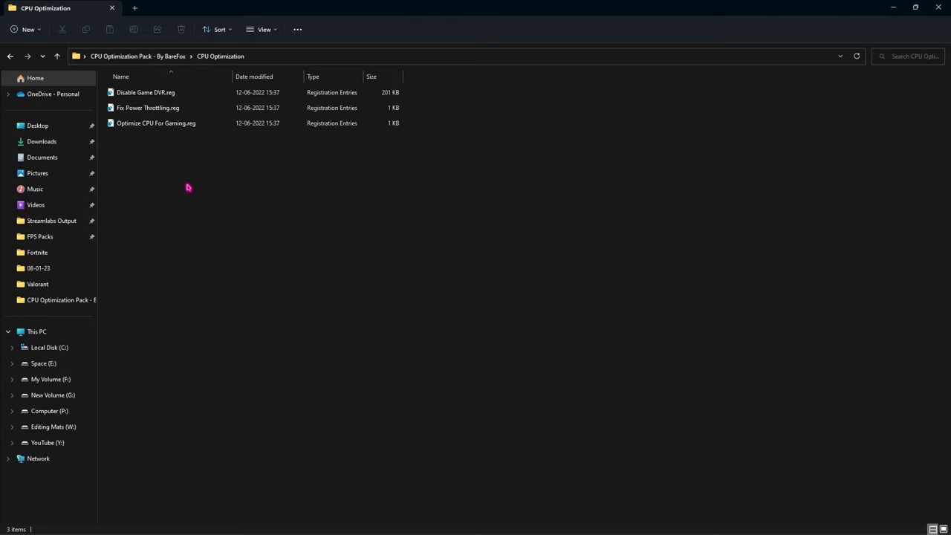
pyautogui.moveTo(187, 177); pyautogui.dragTo(139, 103)
pyautogui.click(160, 161)
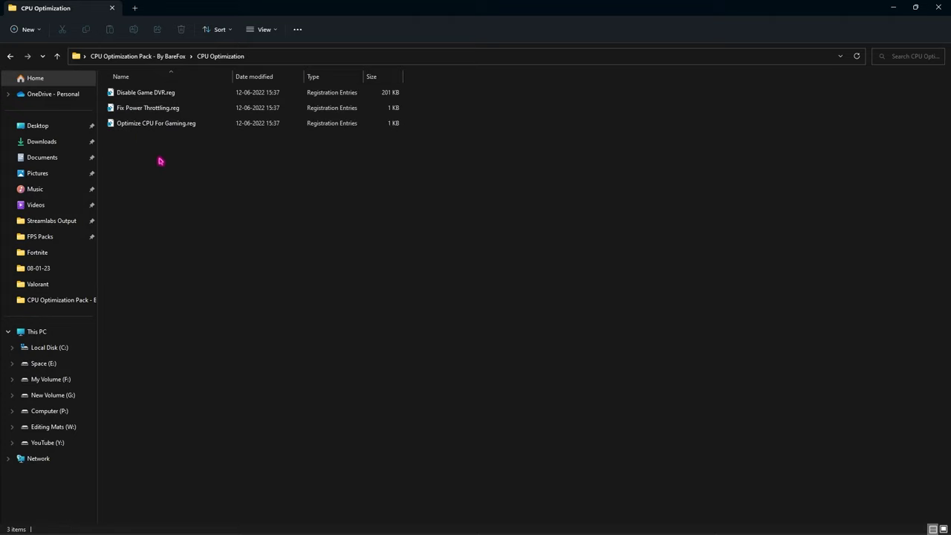
pyautogui.click(160, 99)
pyautogui.rightClick(159, 97)
pyautogui.moveTo(258, 149)
pyautogui.click(319, 159)
pyautogui.click(508, 283)
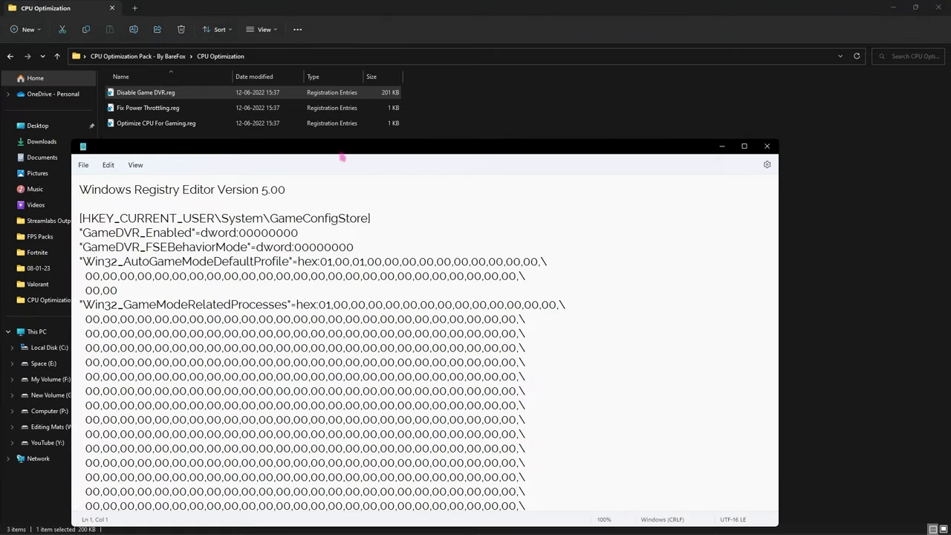
pyautogui.moveTo(342, 149); pyautogui.dragTo(348, 101)
pyautogui.scroll(-15, 271, 189)
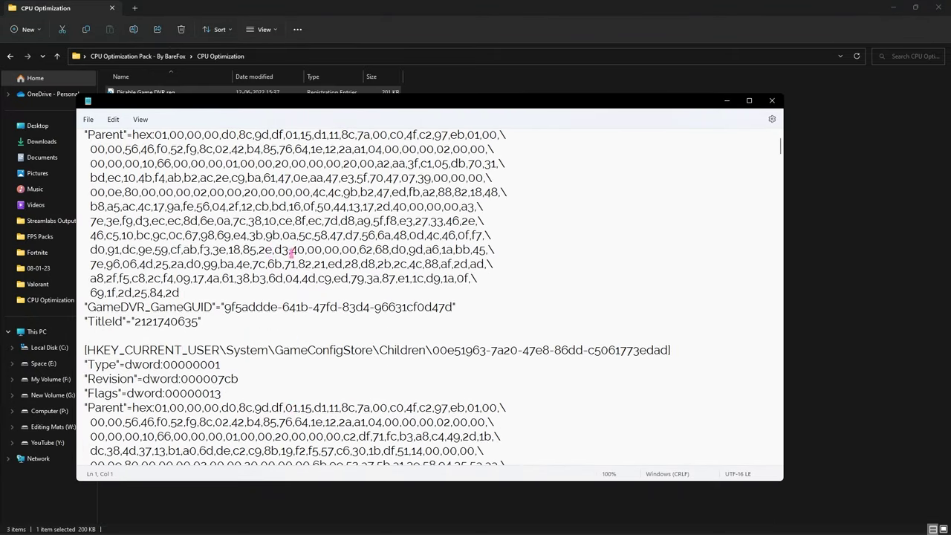
pyautogui.scroll(-10, 264, 245)
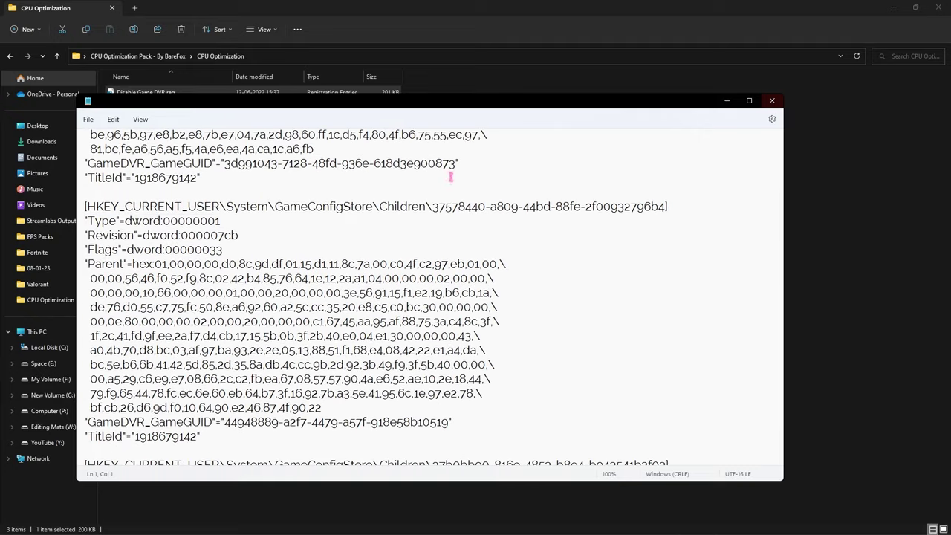
pyautogui.scroll(-10, 332, 262)
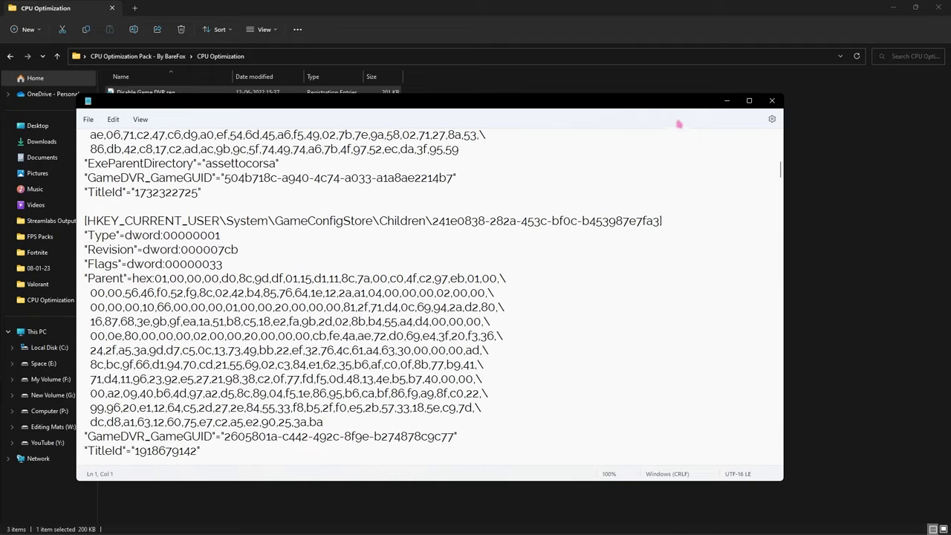
pyautogui.click(772, 100)
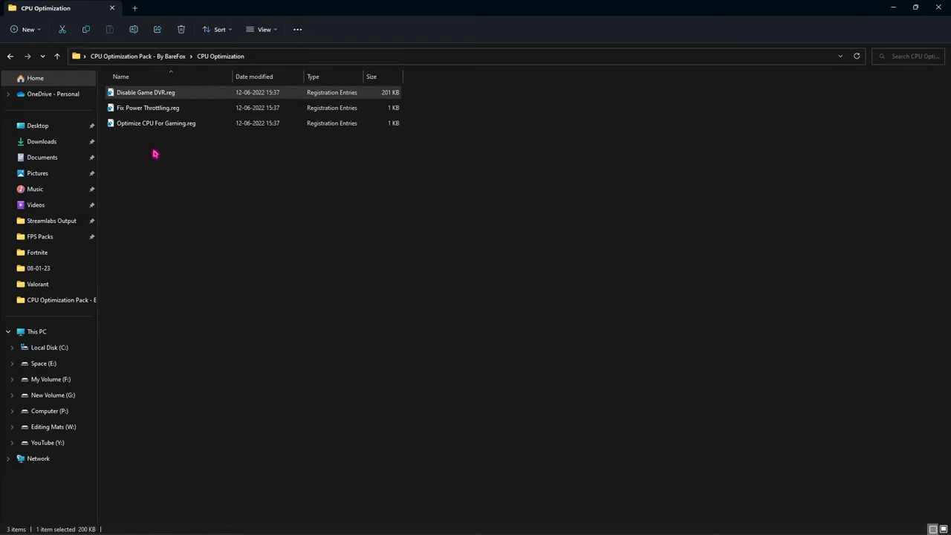
pyautogui.click(174, 208)
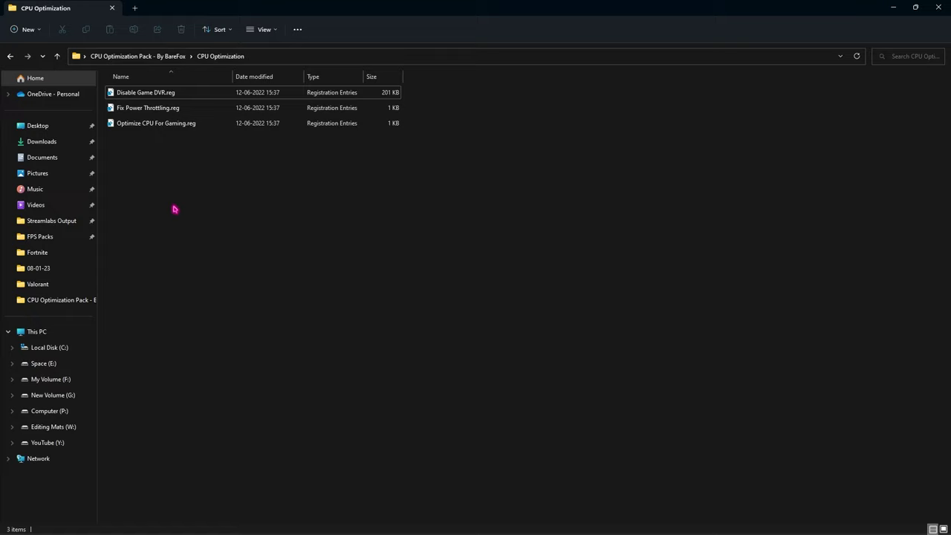
pyautogui.hotkey('alt', 'Up')
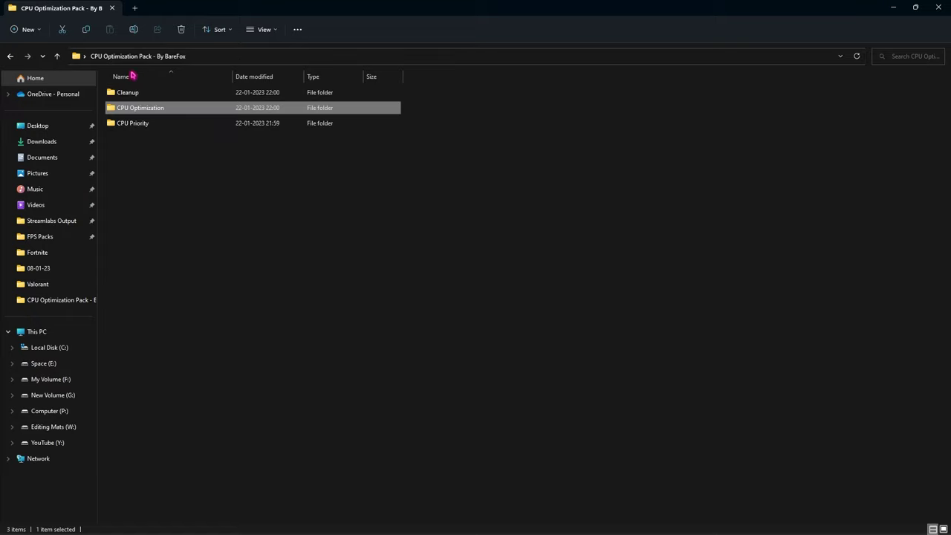
# Open CPU Priority and browse into the AMD folder to its AMD CPU Priority.reg file.
pyautogui.doubleClick(156, 125)
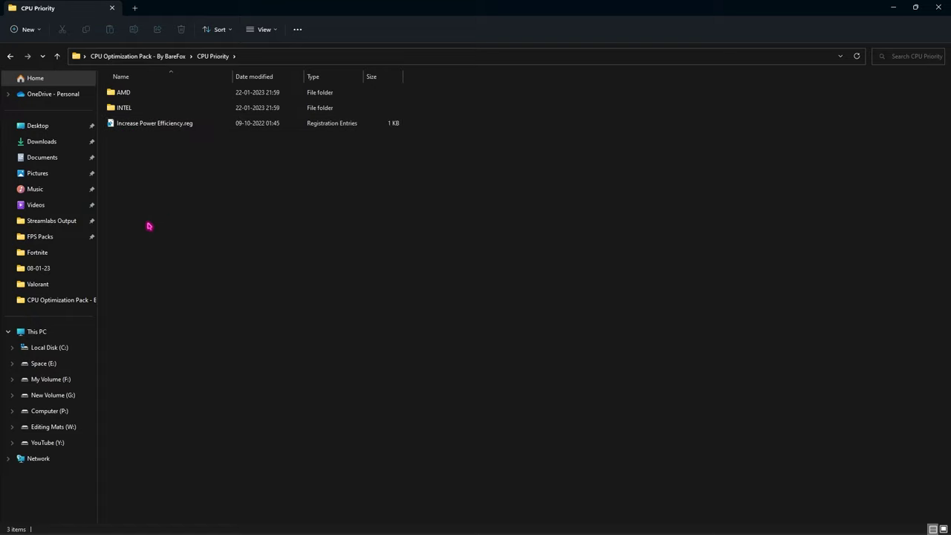
pyautogui.click(136, 97)
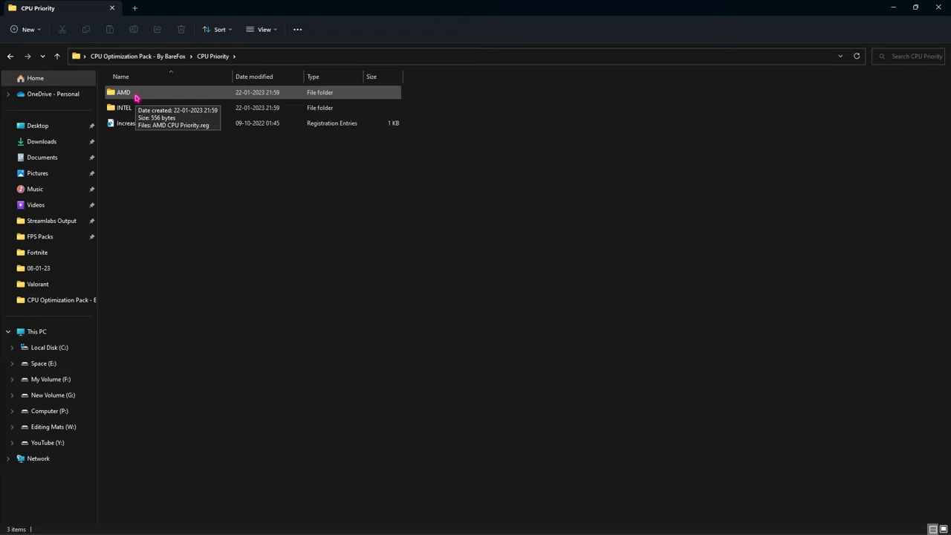
pyautogui.click(137, 110)
pyautogui.click(138, 97)
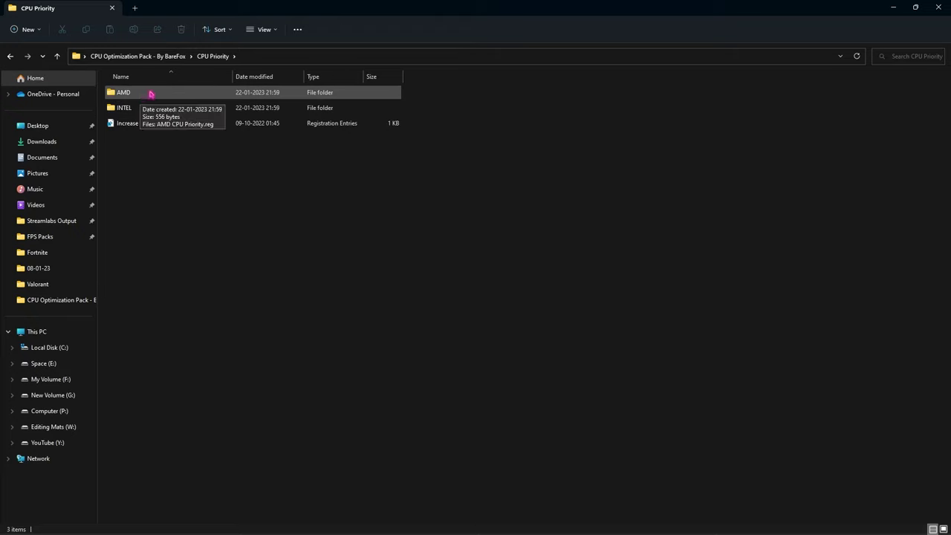
pyautogui.doubleClick(150, 93)
pyautogui.click(147, 99)
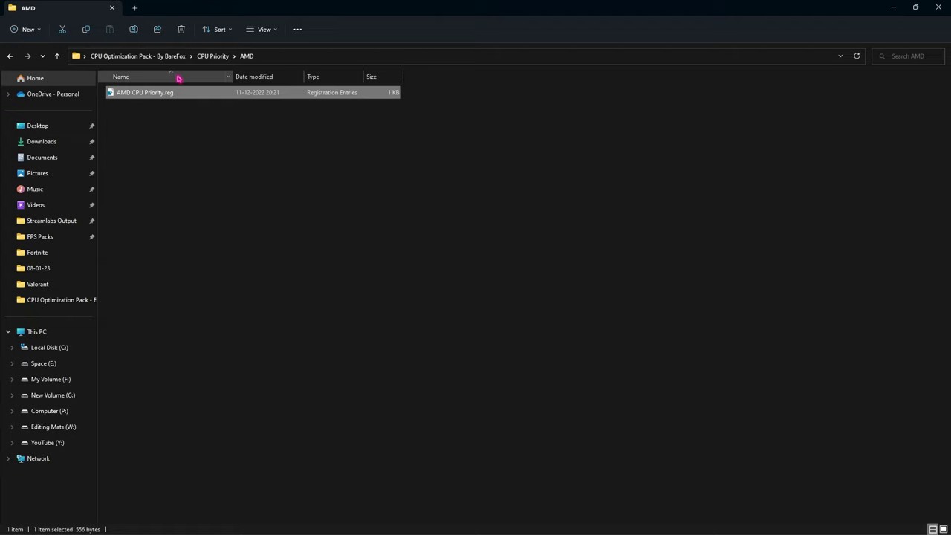
pyautogui.click(212, 56)
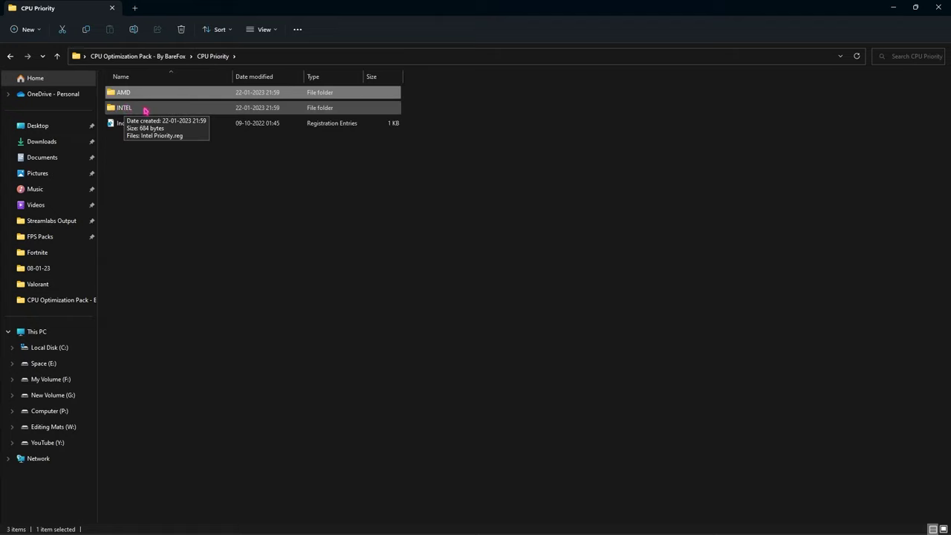
# Look inside the INTEL folder, then reopen CPU Priority and select Increase Power Efficiency.reg.
pyautogui.doubleClick(145, 109)
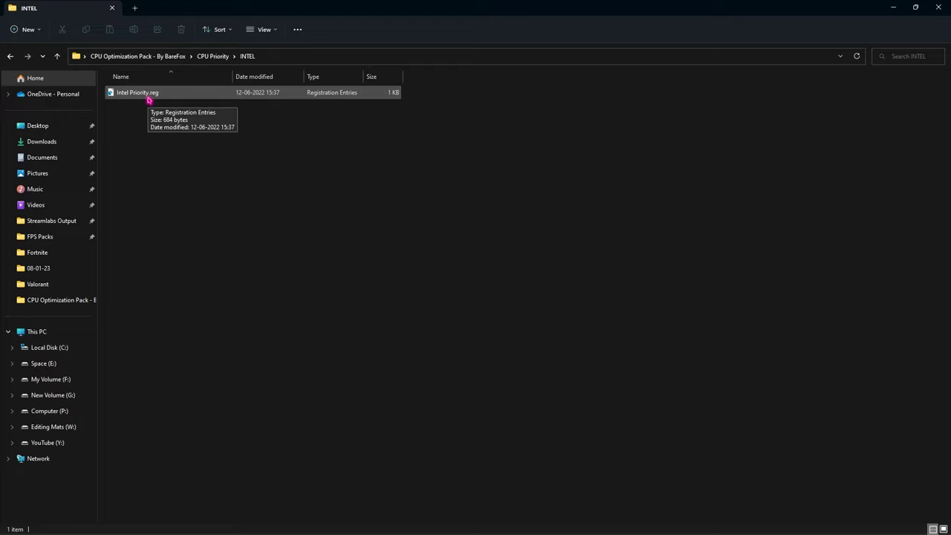
pyautogui.click(208, 55)
pyautogui.click(141, 56)
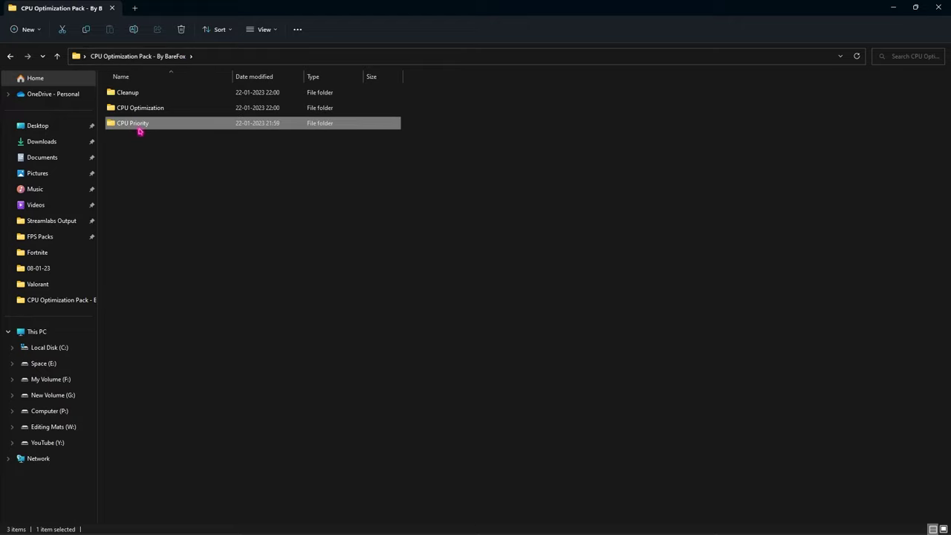
pyautogui.doubleClick(170, 128)
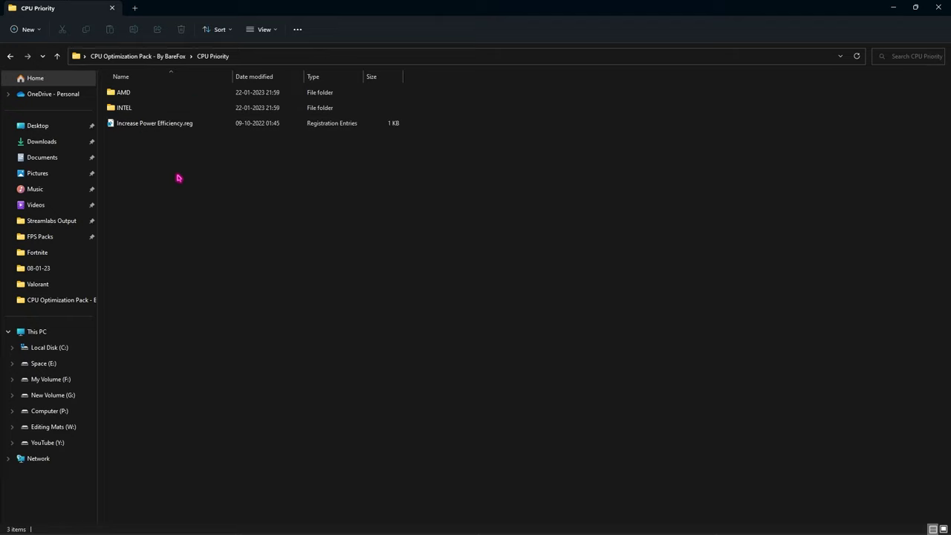
pyautogui.click(157, 126)
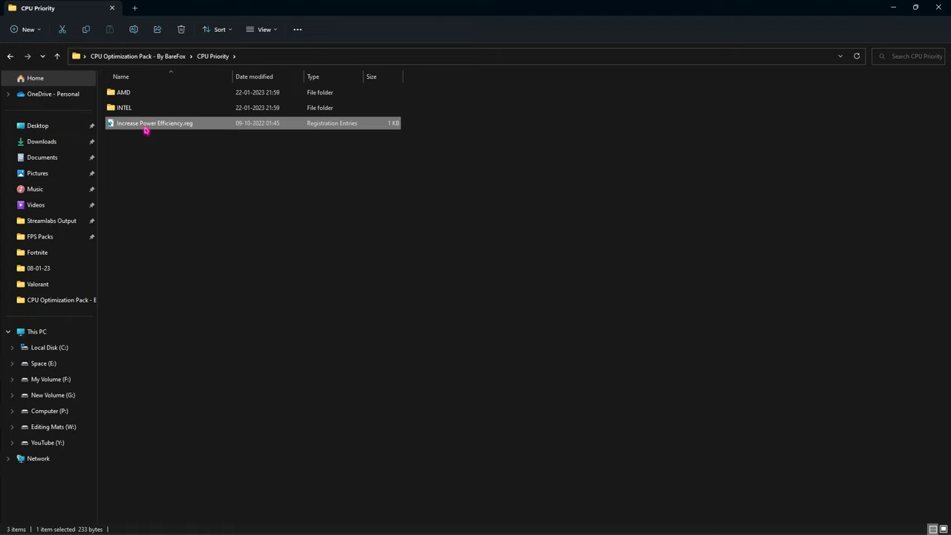
pyautogui.click(159, 153)
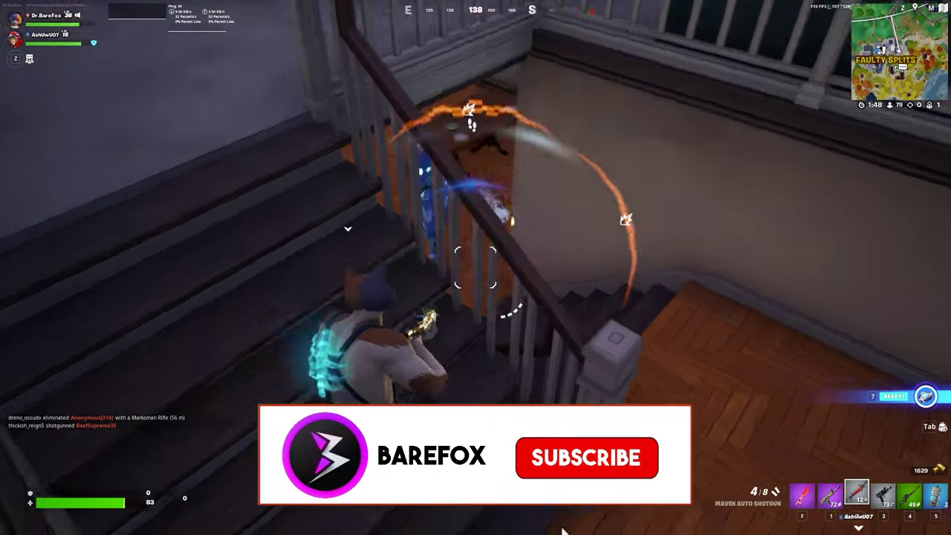
# Knock down the opponent on the stairs with two shotgun blasts, then reload while descending.
pyautogui.click(475, 266)
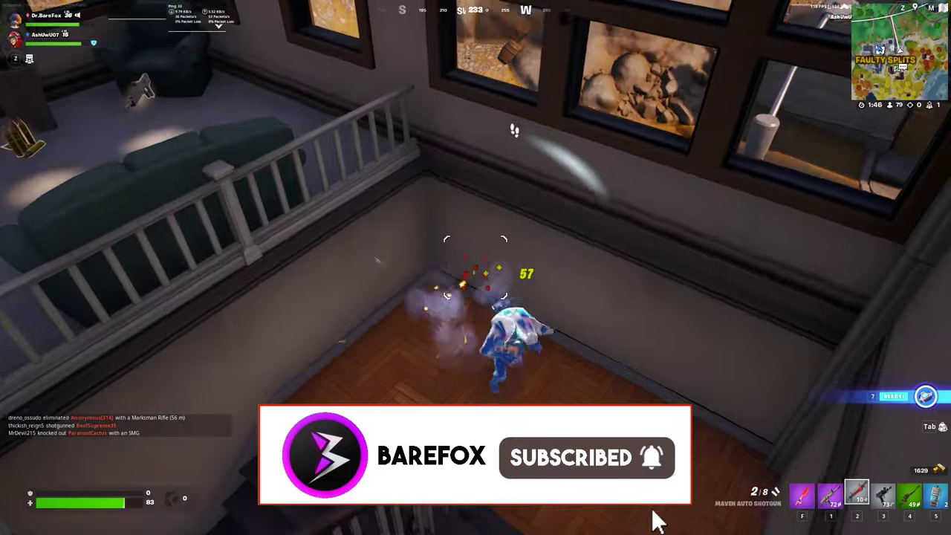
pyautogui.click(475, 266)
pyautogui.press('r')
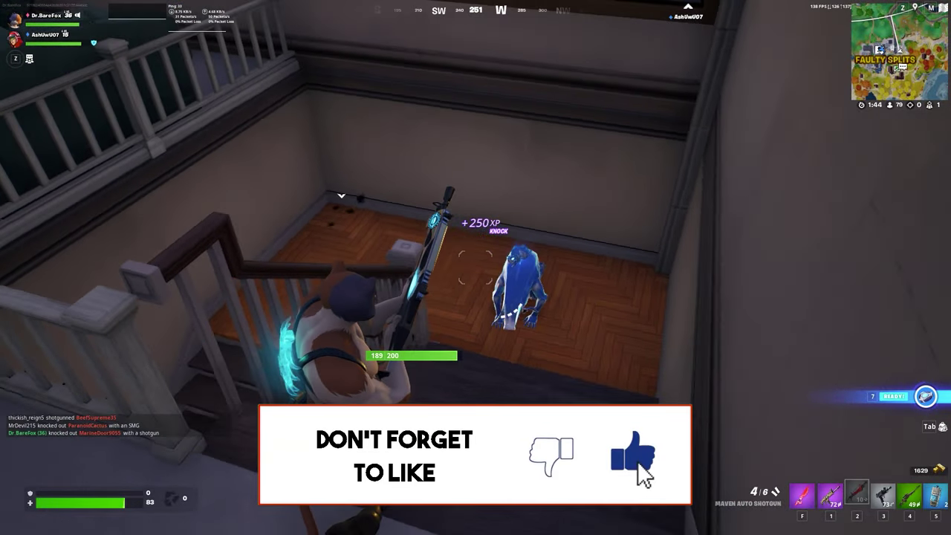
pyautogui.press('w')
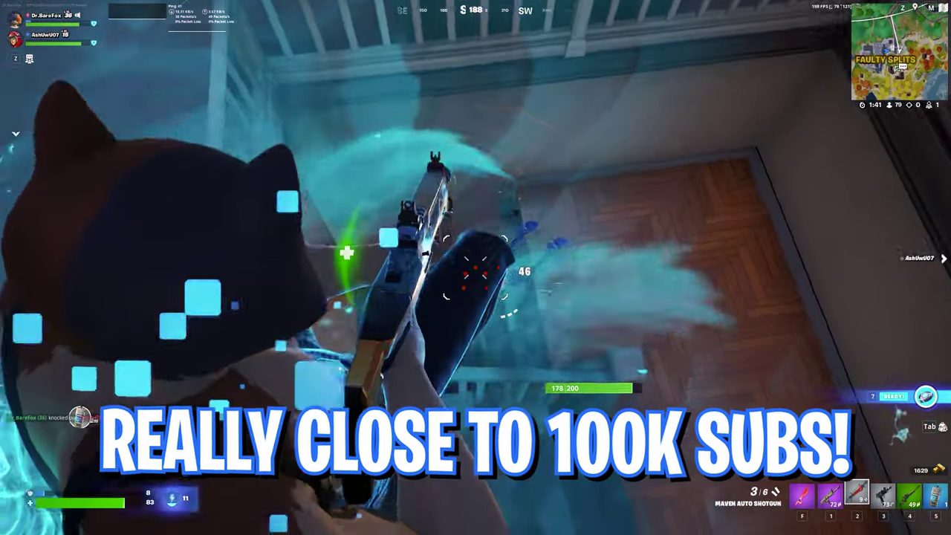
# Chase the downed opponent into the house and finish them off for XP.
pyautogui.click(475, 267)
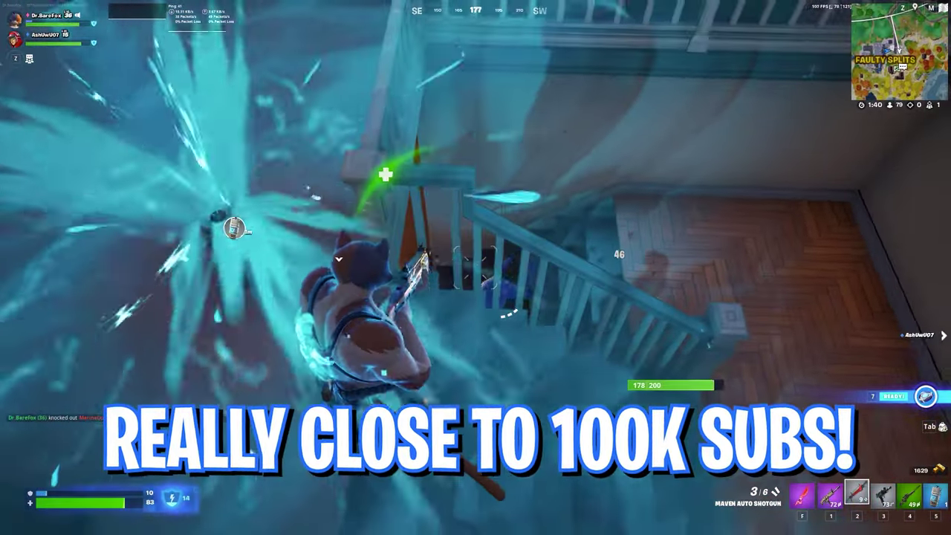
pyautogui.press('r')
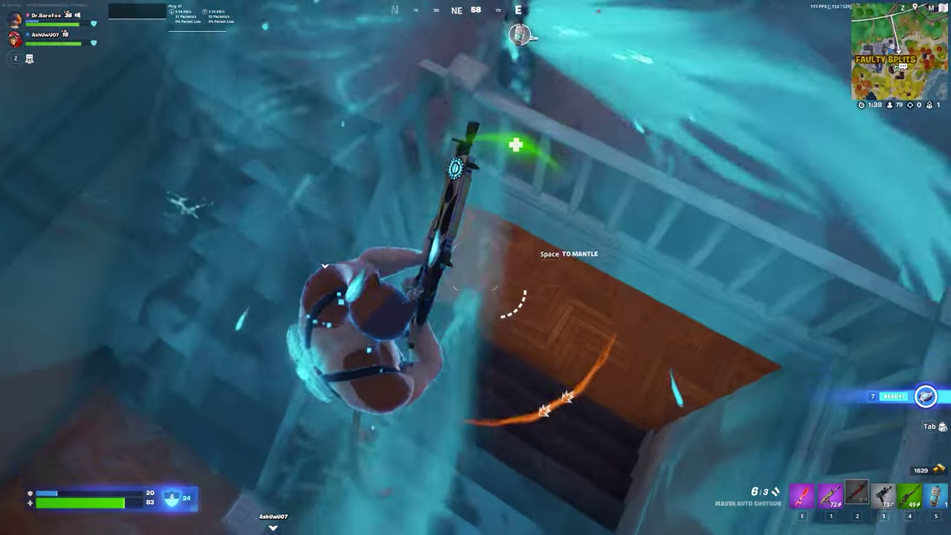
pyautogui.press('w')
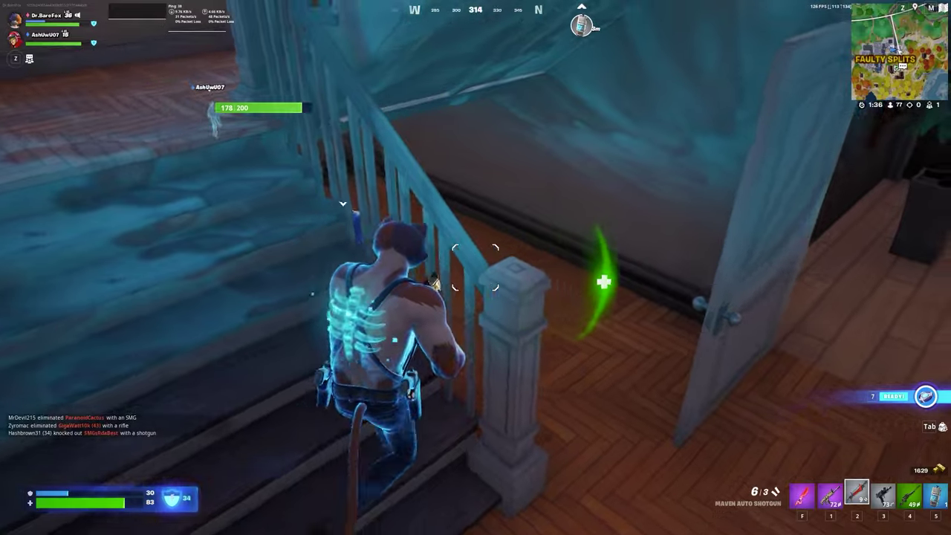
pyautogui.press('w')
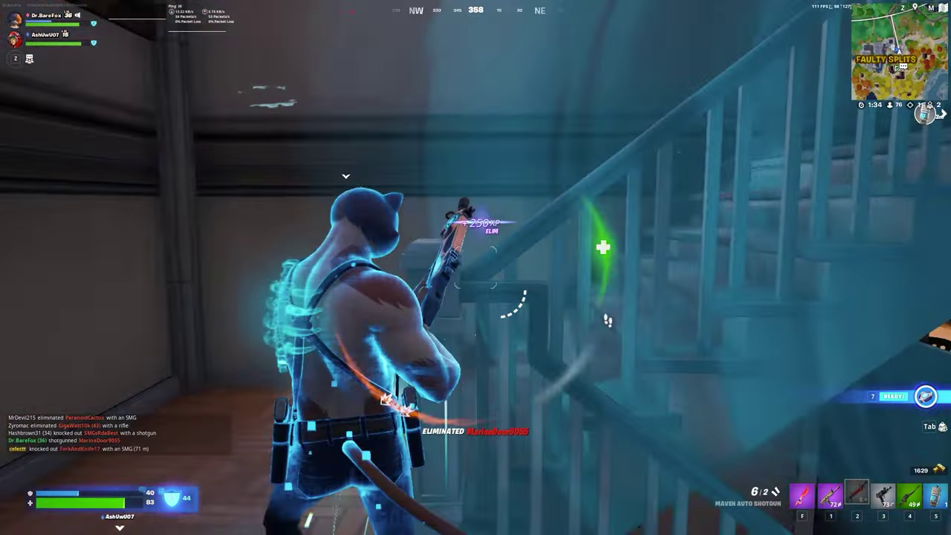